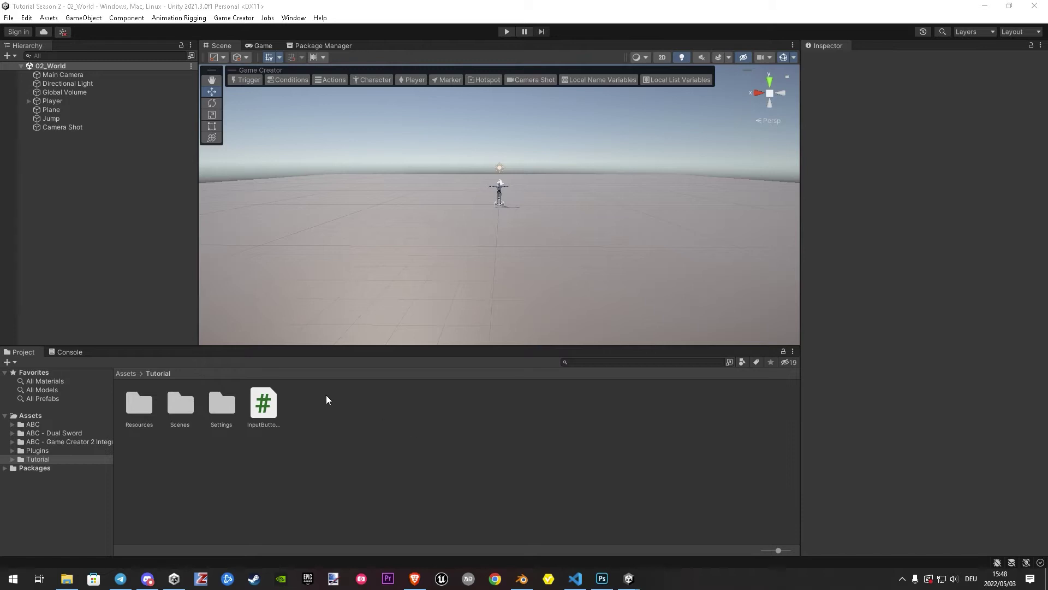
Open ABC > Global Portal from the Window menu and move the floating window to the left
click(297, 19)
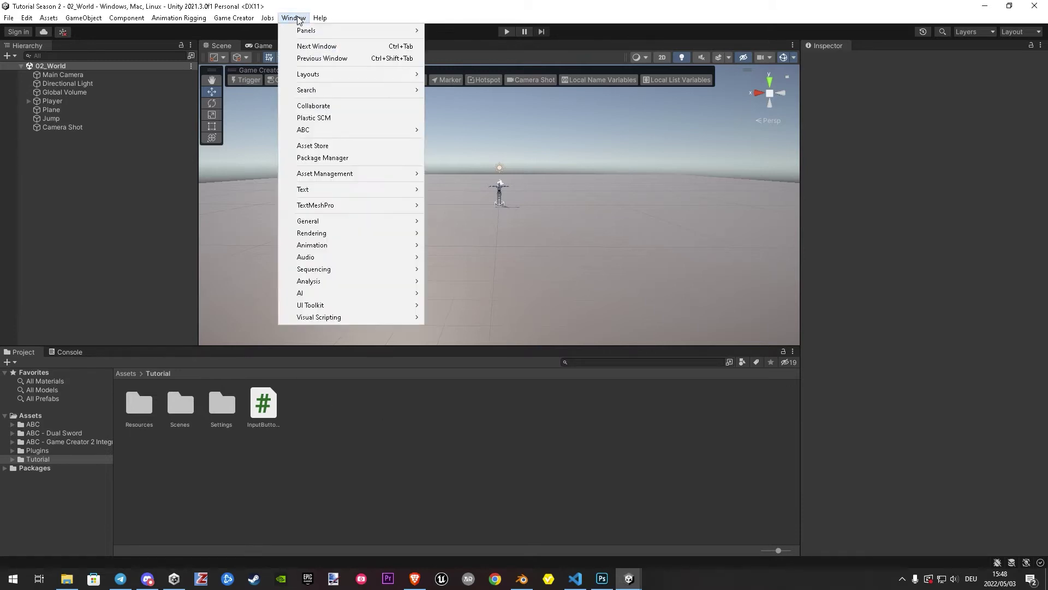
mouse_move(308, 131)
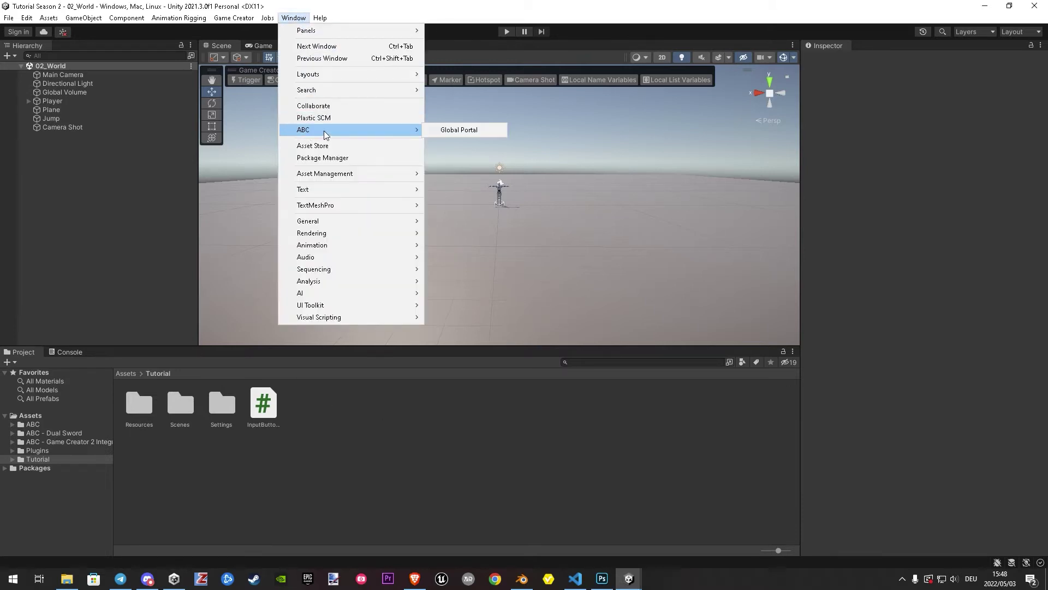
click(456, 130)
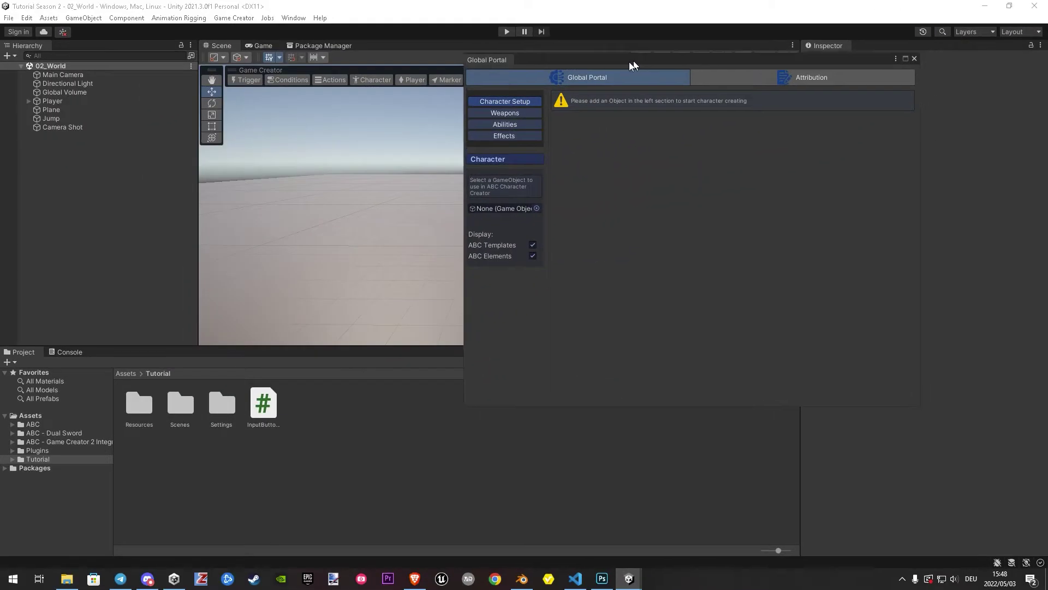
drag(630, 61, 416, 65)
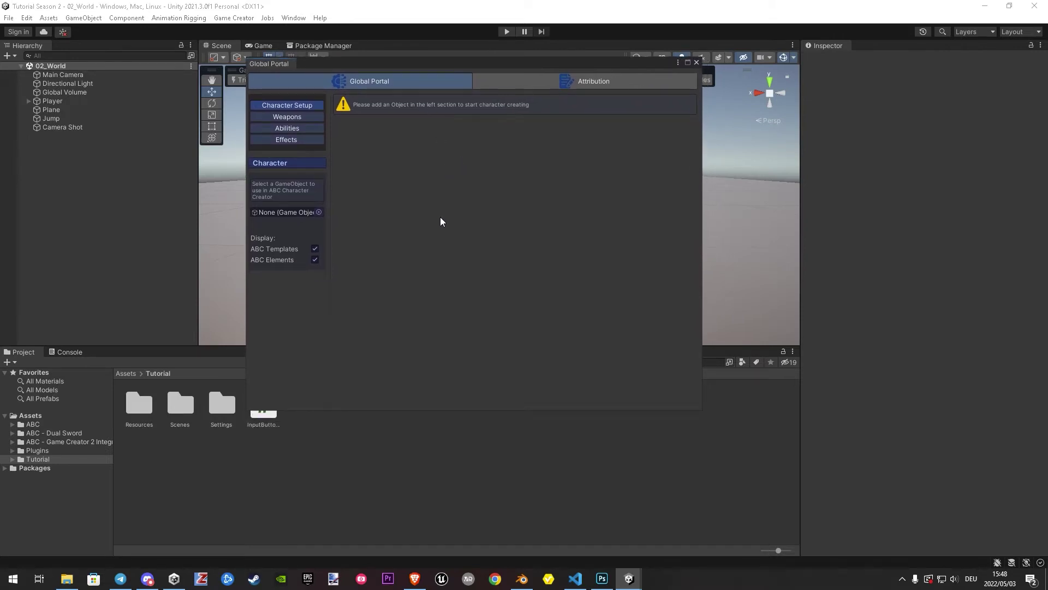
Create the Player as an ABC character with Game Creator 2 integration and Action game type
drag(48, 102, 284, 214)
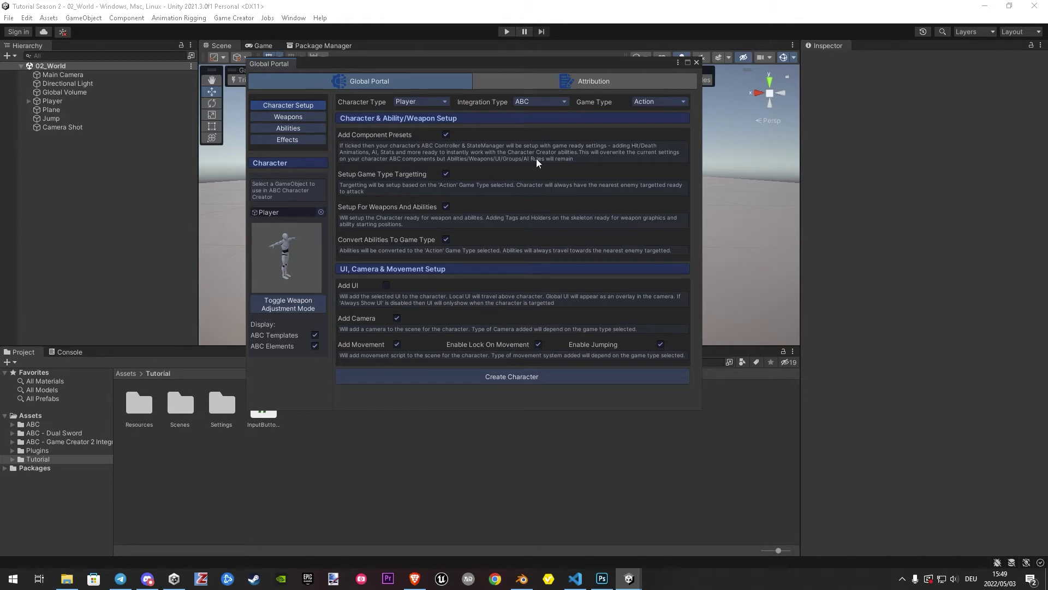
click(538, 102)
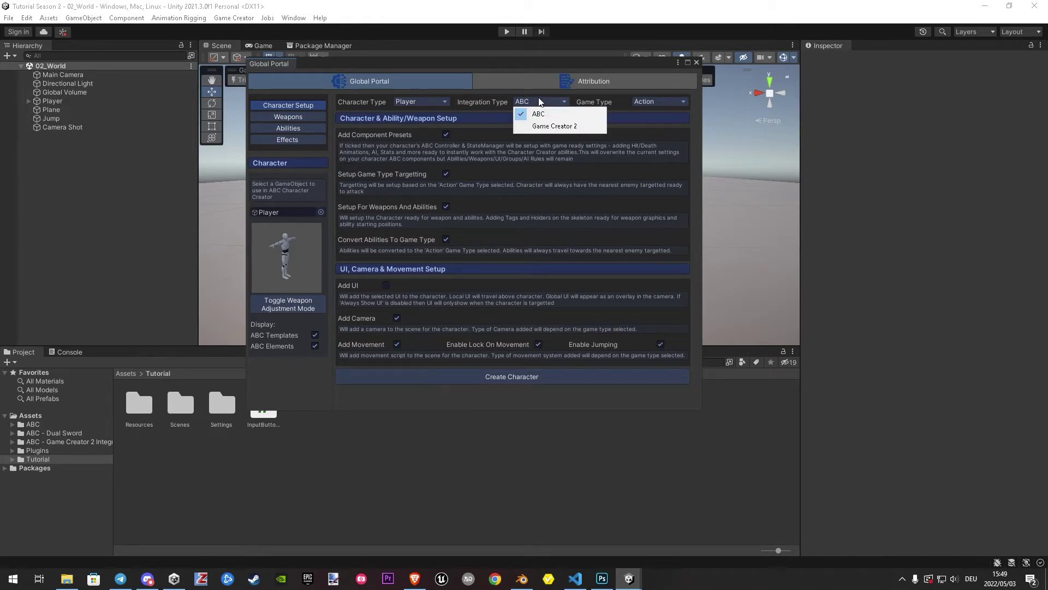
click(519, 125)
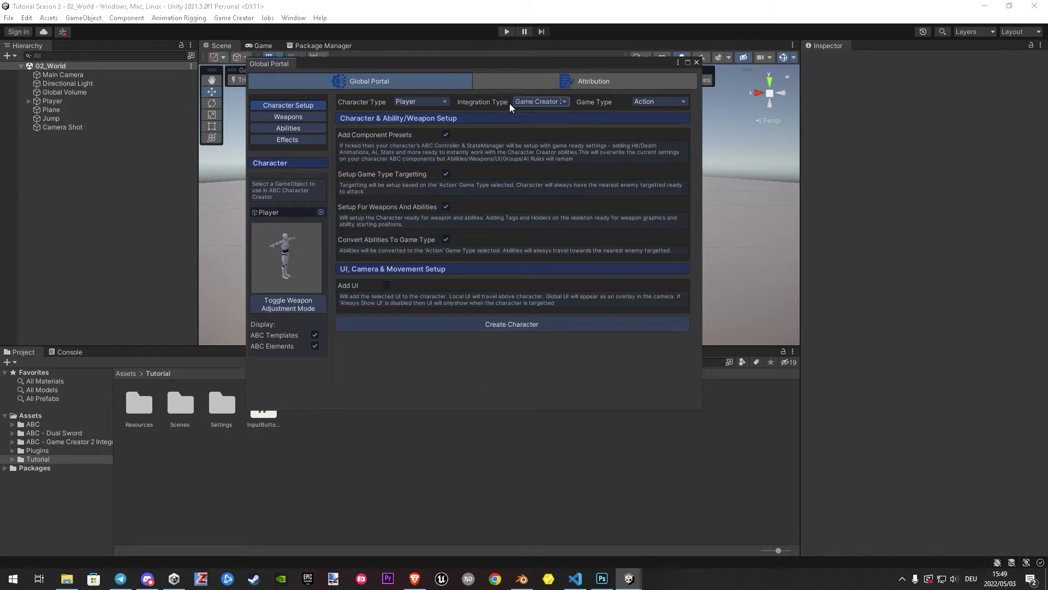
click(661, 101)
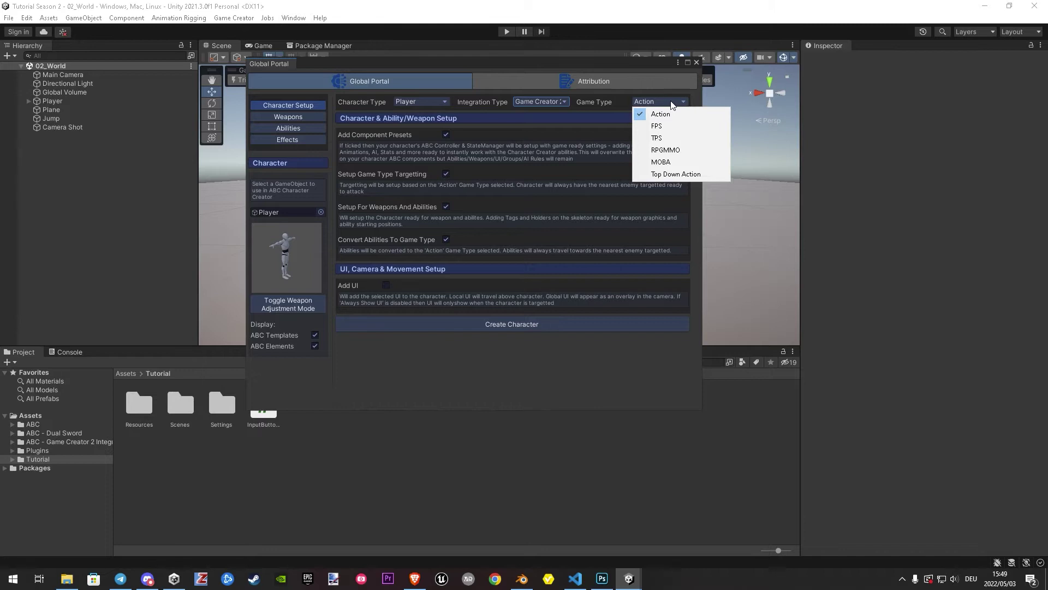
click(611, 103)
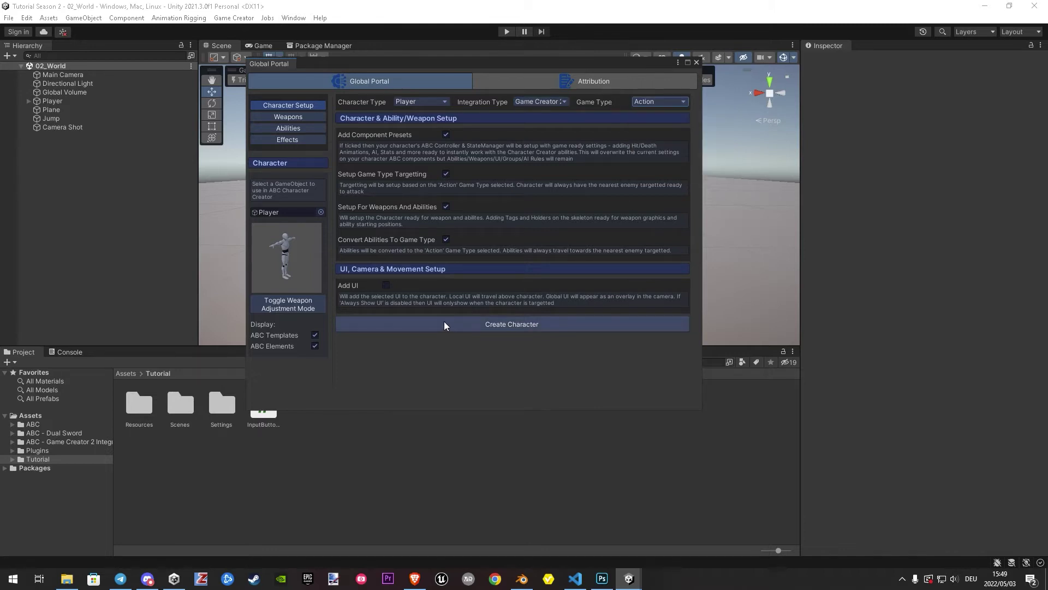
click(498, 324)
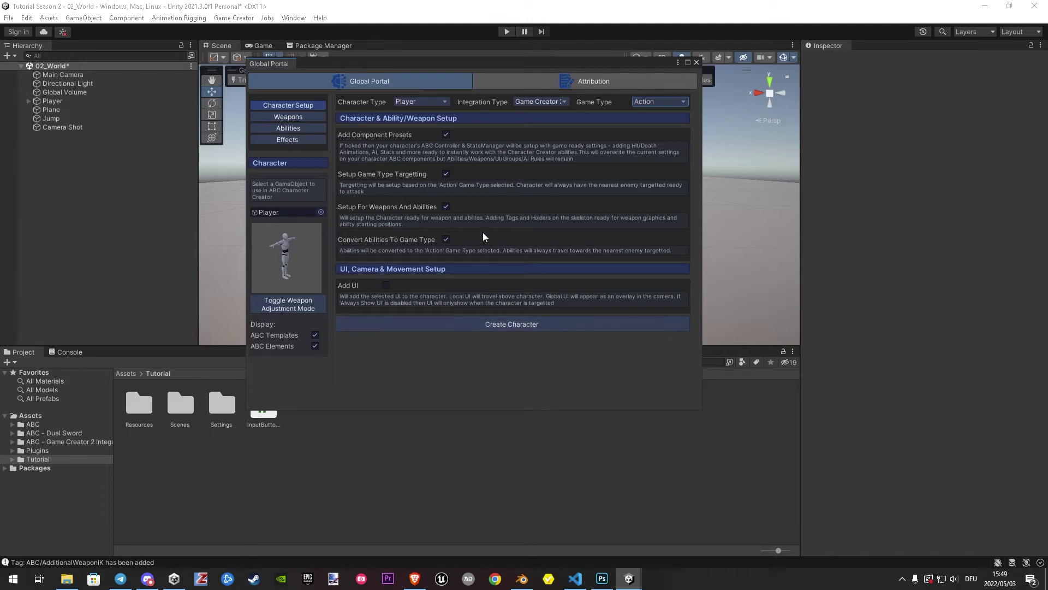
Move the portal right, toggle Weapon Adjustment Mode on and off, and show the Weapons page
drag(431, 67, 759, 49)
scroll(510, 210, up, 6)
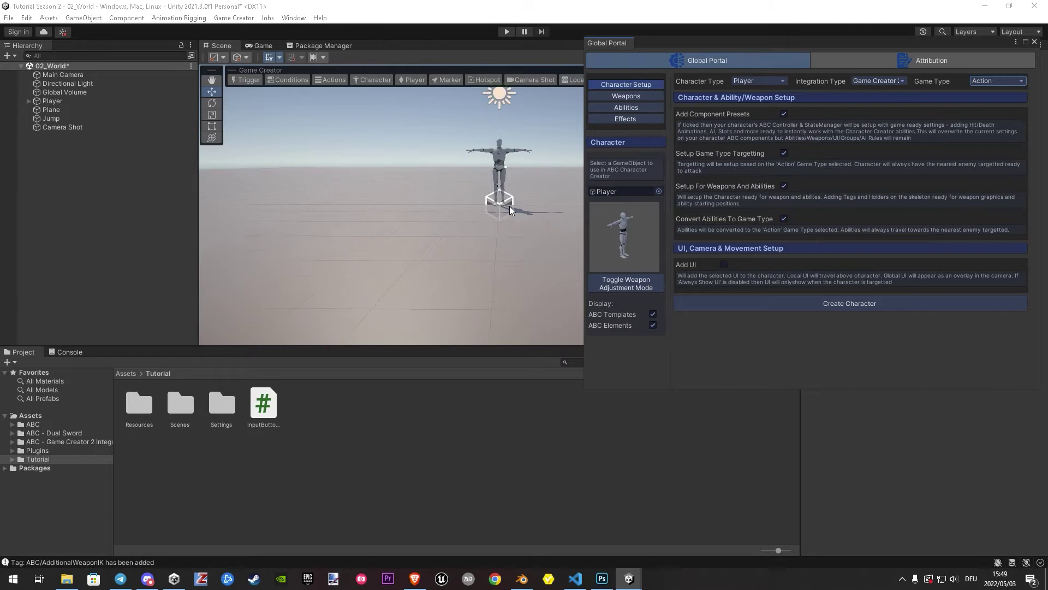
scroll(547, 165, down, 3)
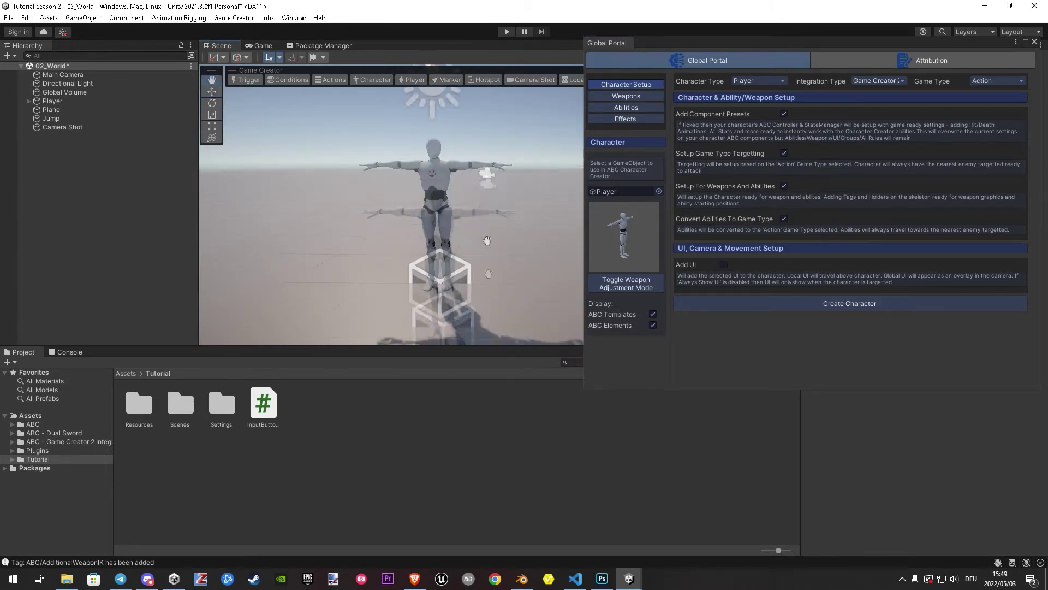
click(630, 286)
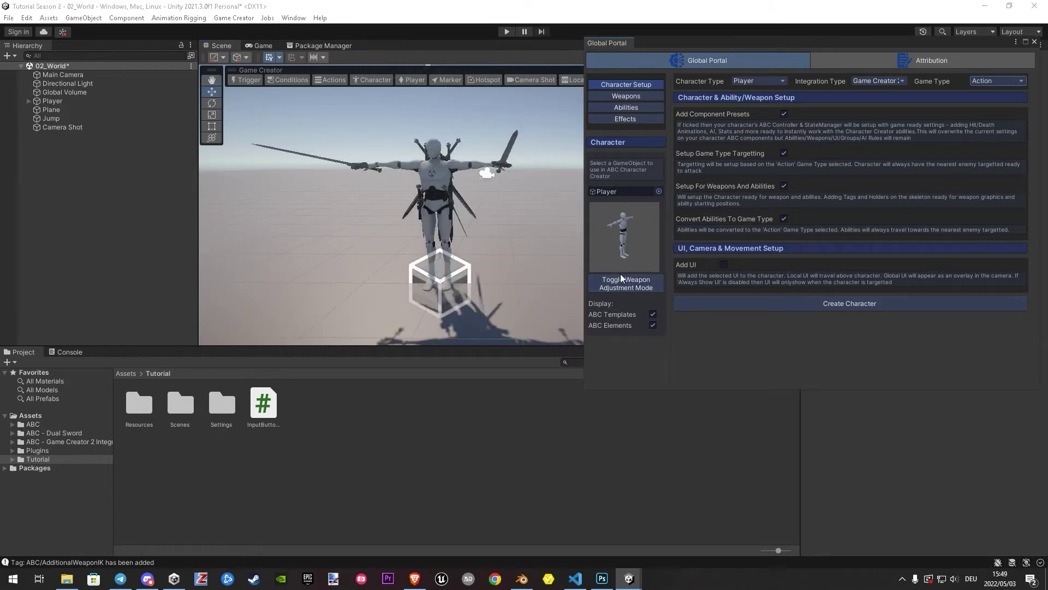
click(634, 280)
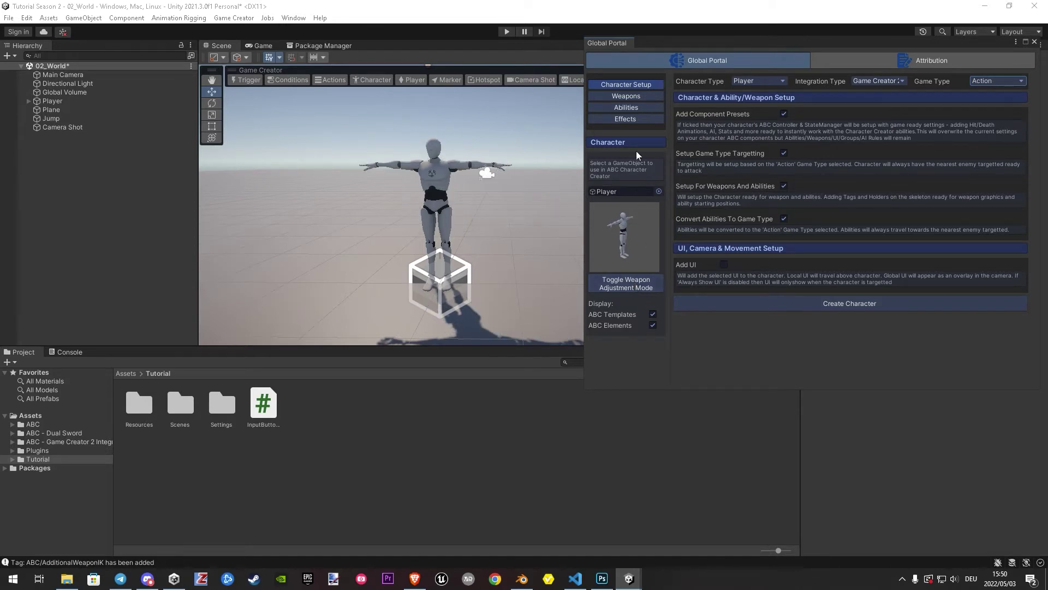
click(632, 96)
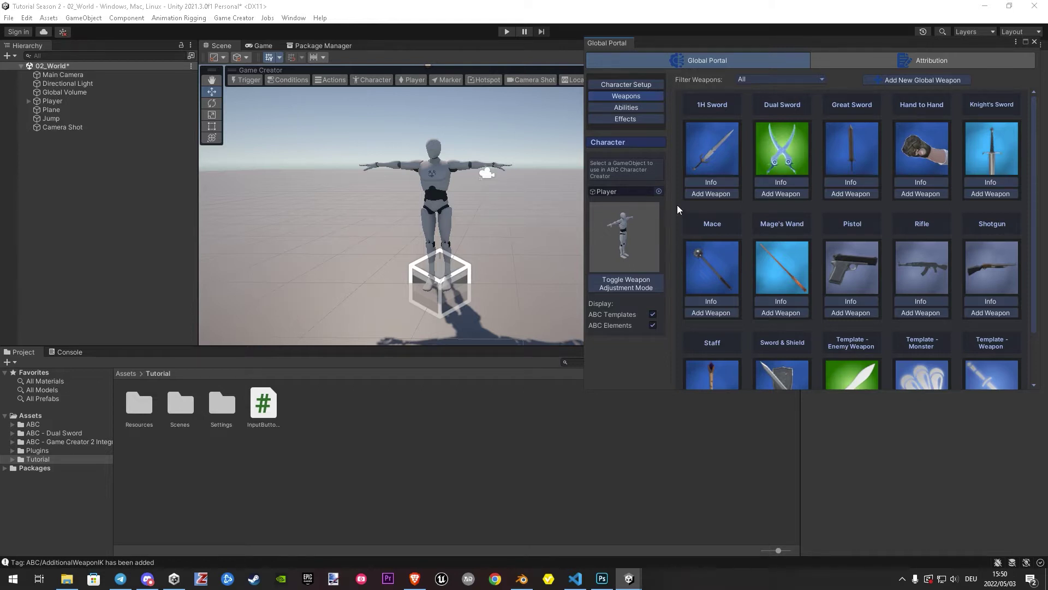
Import the Dual Sword onto the Player with Enable Game Type Modification ticked
click(795, 198)
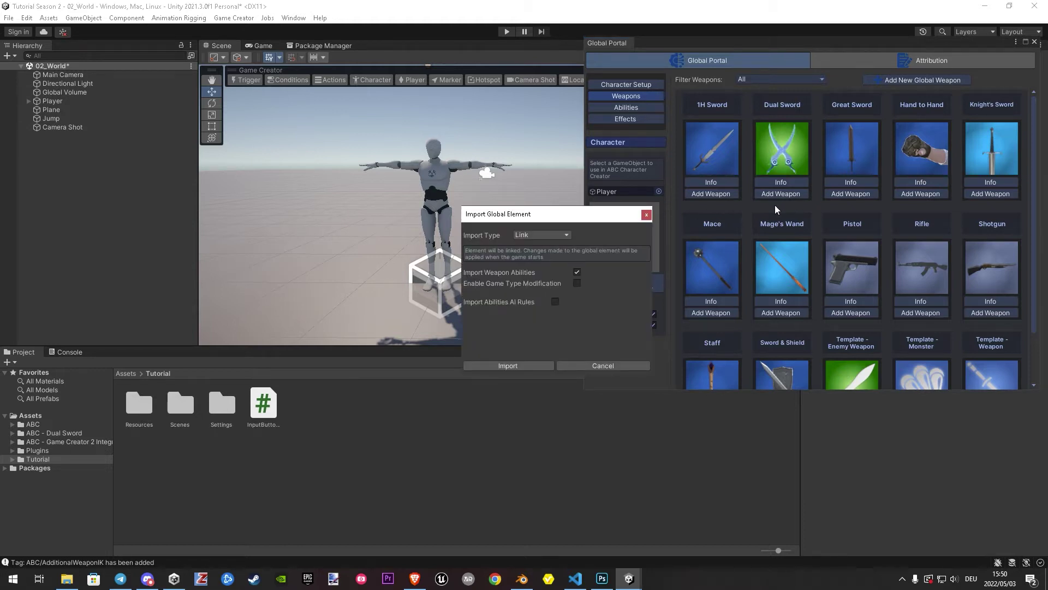
click(578, 283)
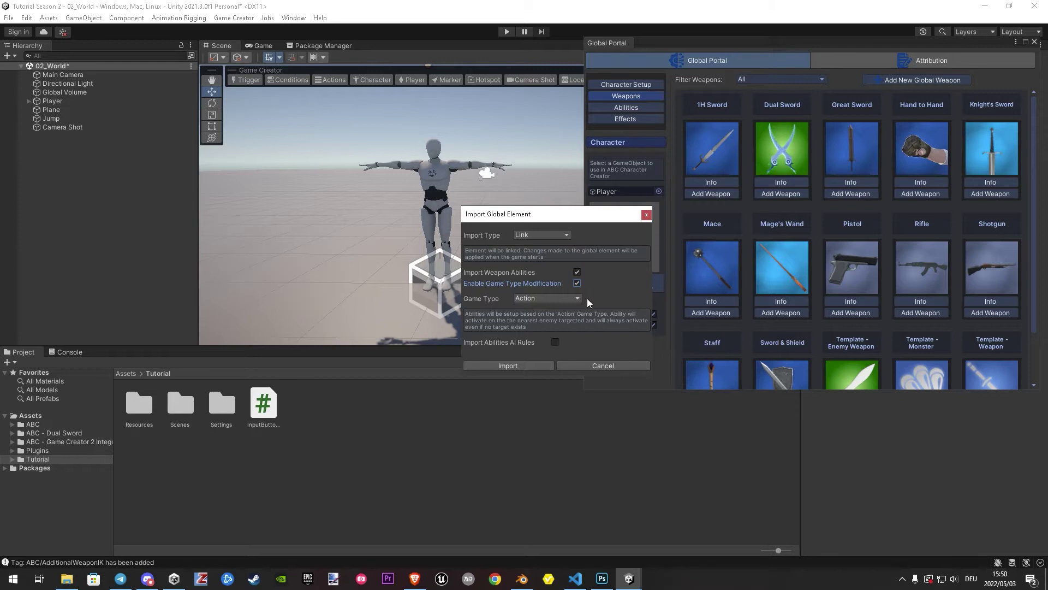
click(510, 363)
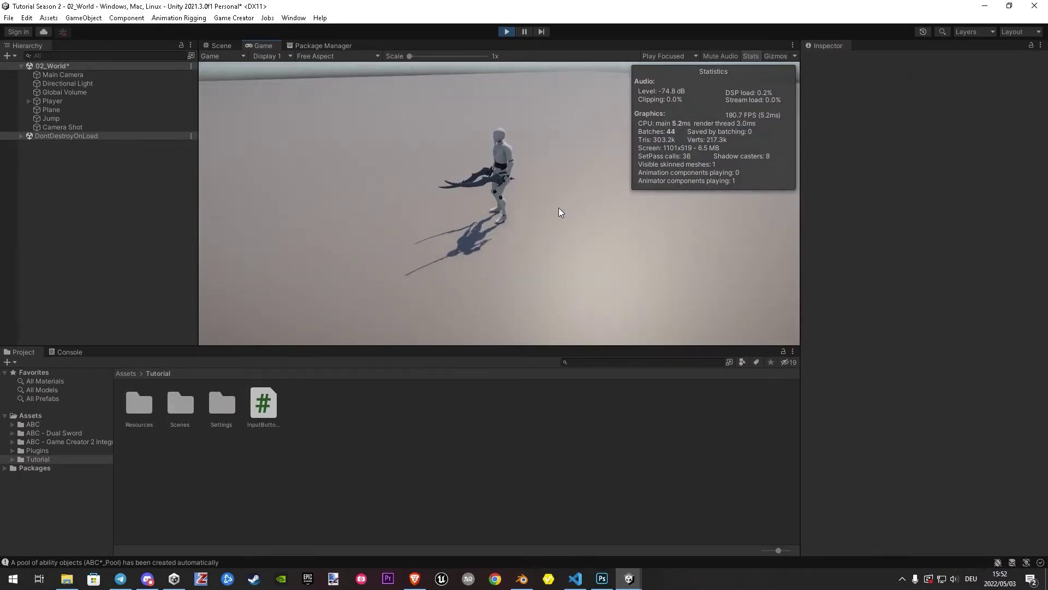
Perform dual-sword slashes, leaping blade attacks and a ground slam in the running game
click(510, 214)
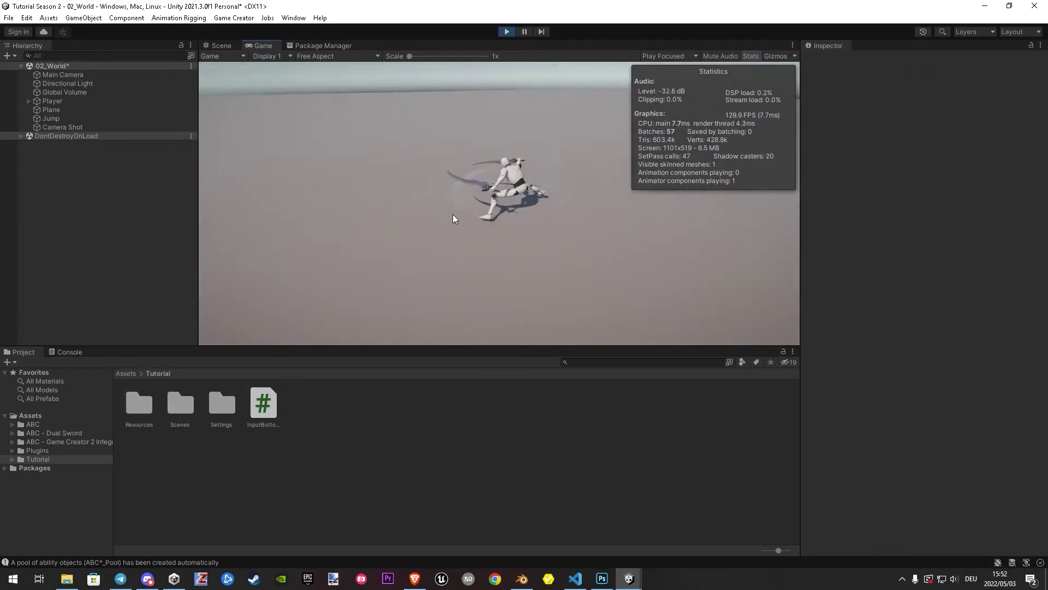
click(526, 212)
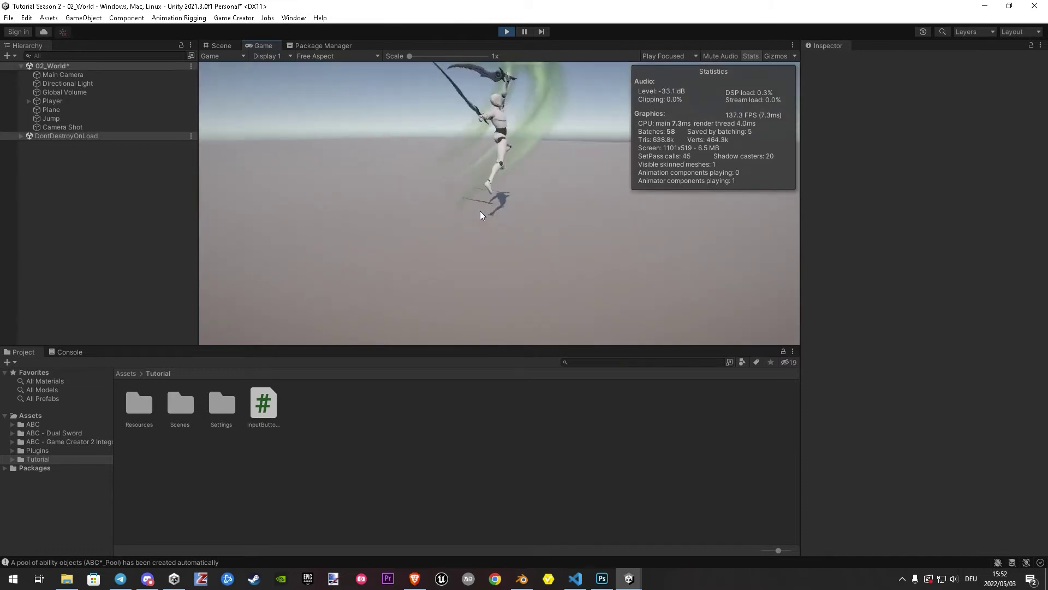
click(480, 211)
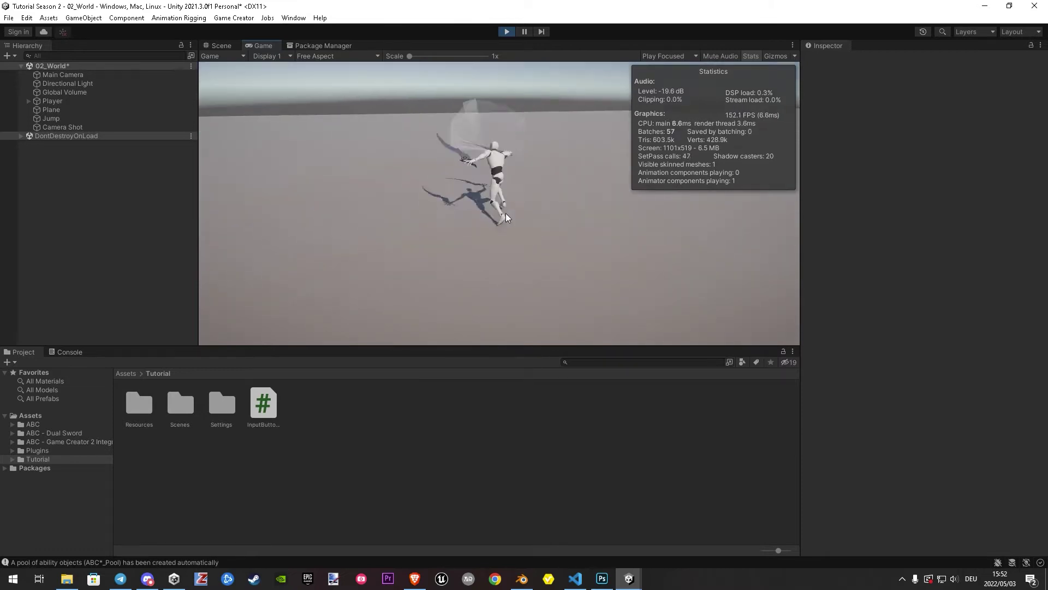
click(506, 214)
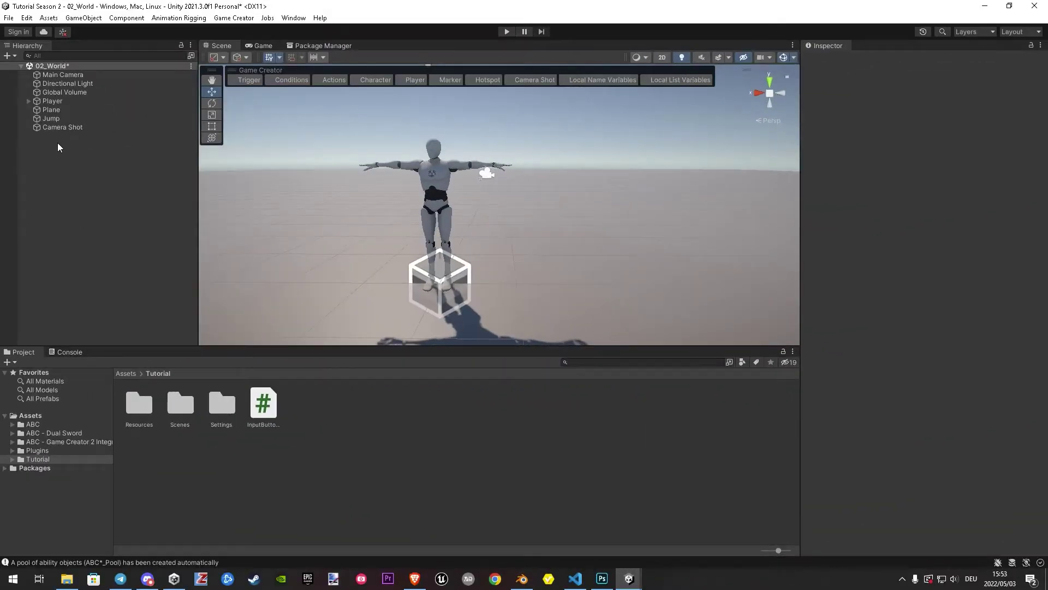
Select Camera Shot in the Hierarchy to show its Third Person Shot Camera settings
click(59, 126)
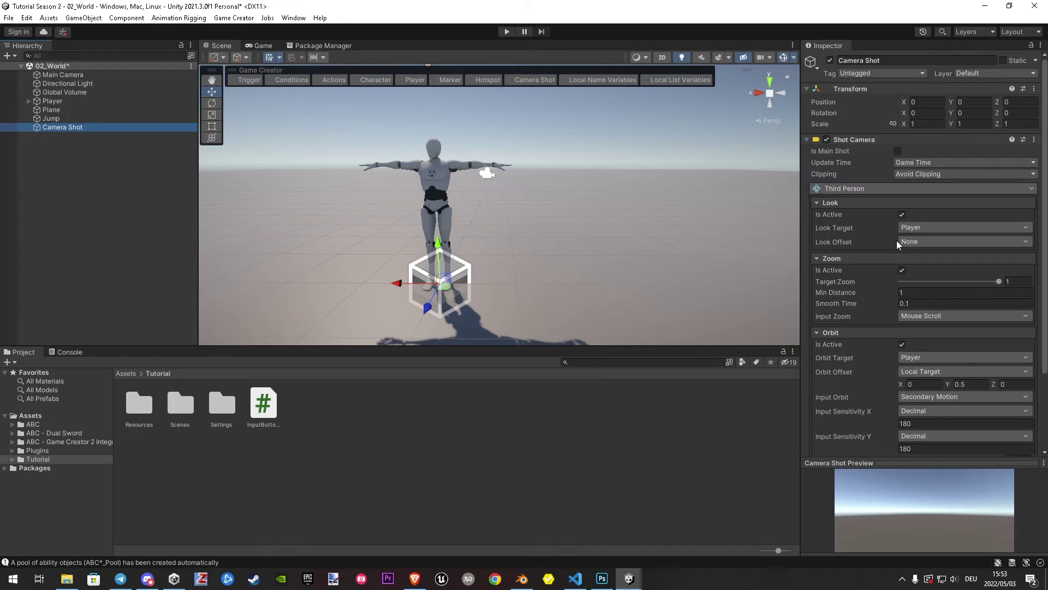
Set the camera's Look Offset to Local Target with Y 1, then enter Play mode to test
click(921, 242)
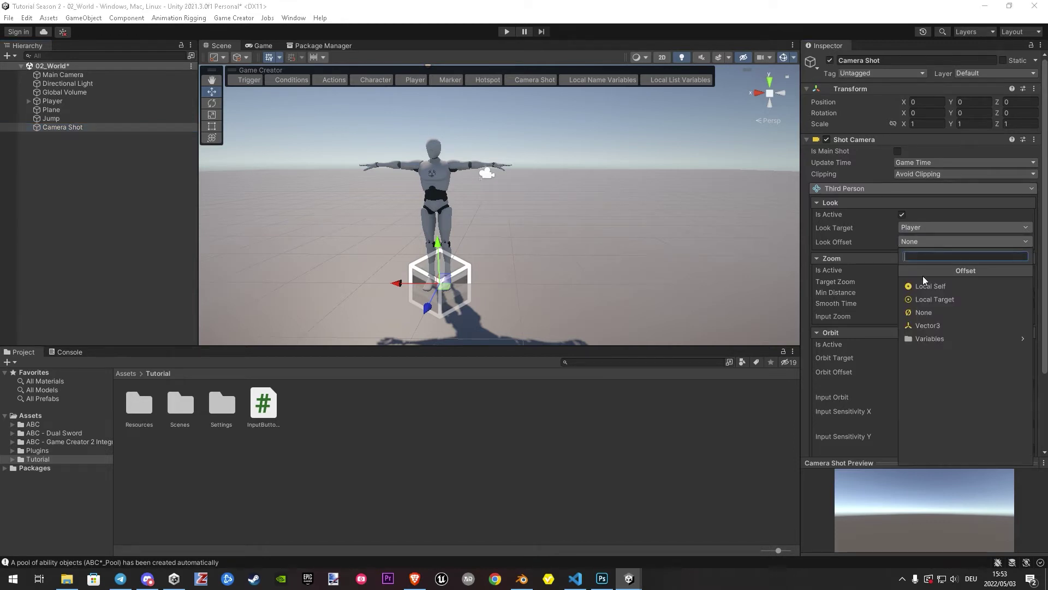
click(925, 298)
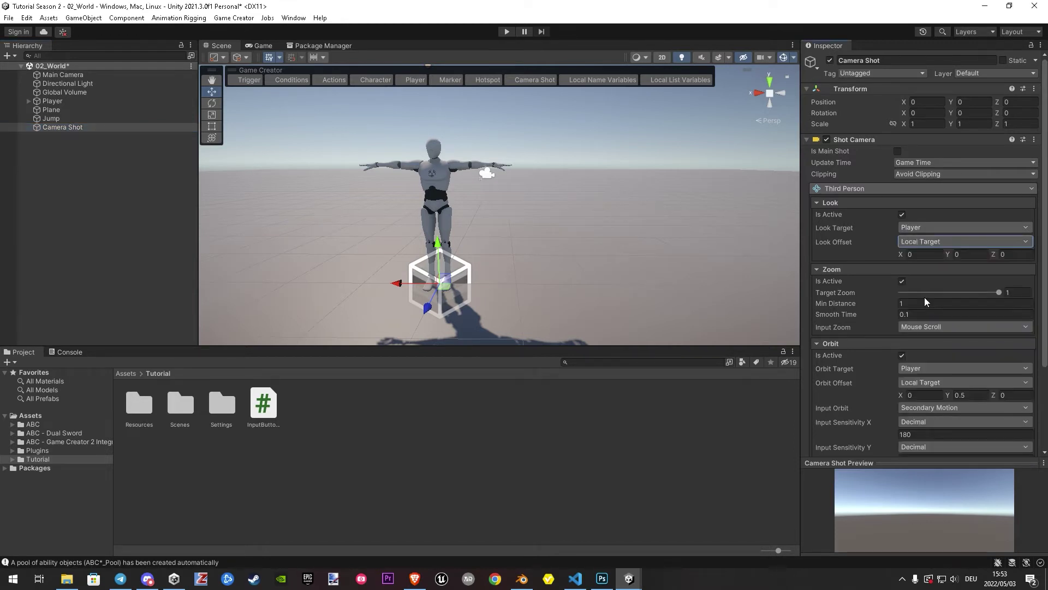
click(965, 254)
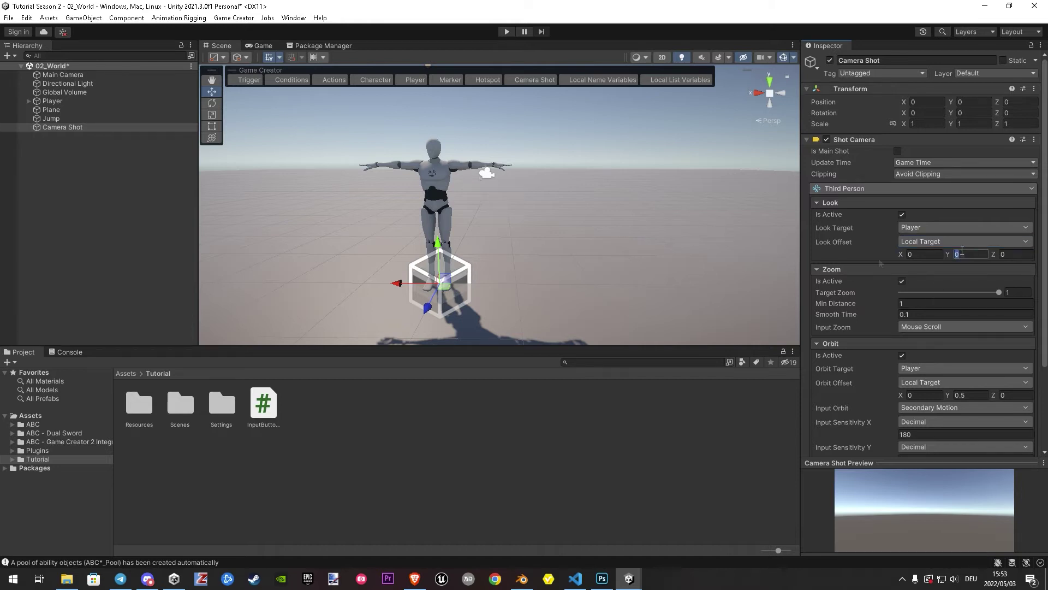
text(1)
key(ctrl+p)
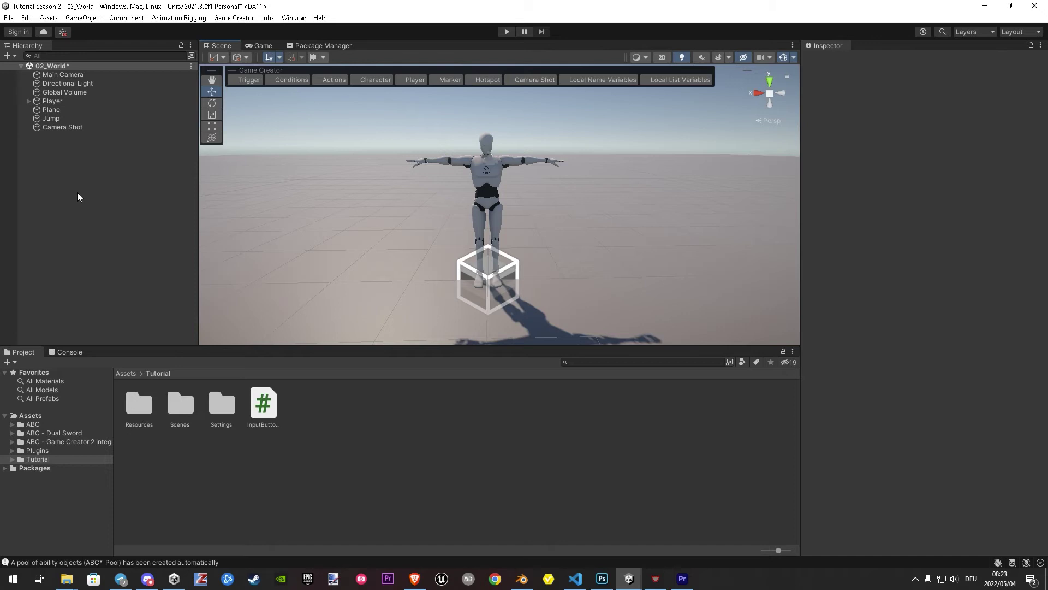
Create an empty game object in the Hierarchy named Movements
click(71, 151)
key(q)
right_click(72, 152)
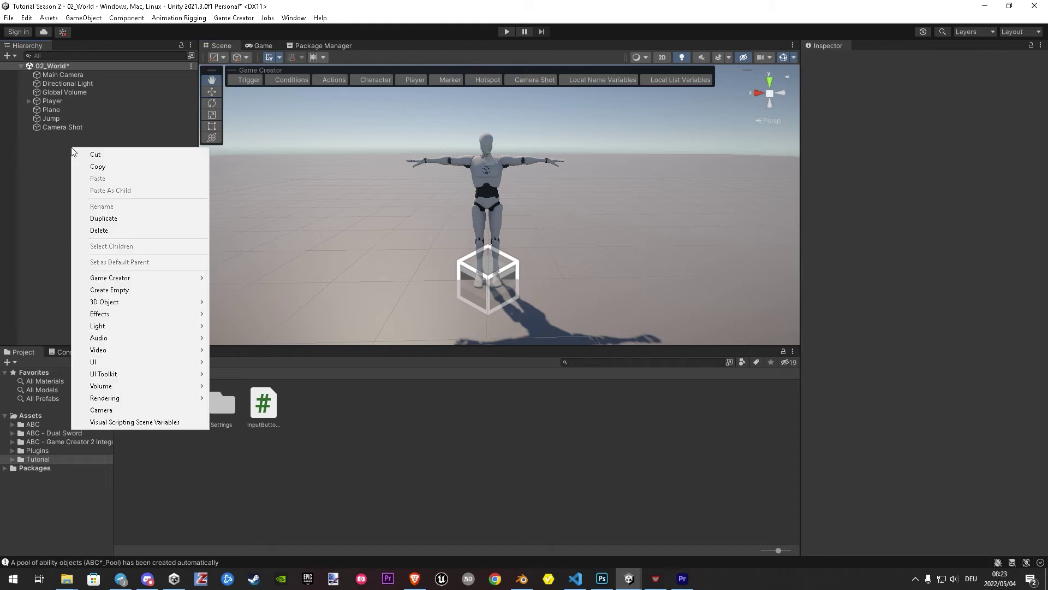
click(119, 289)
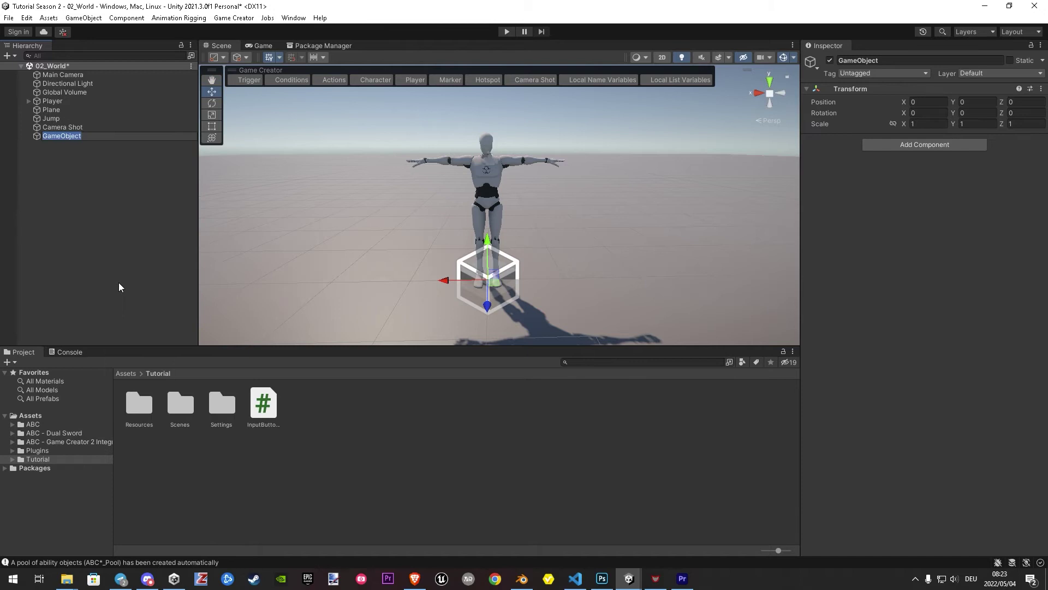
text(Movements)
key(Return)
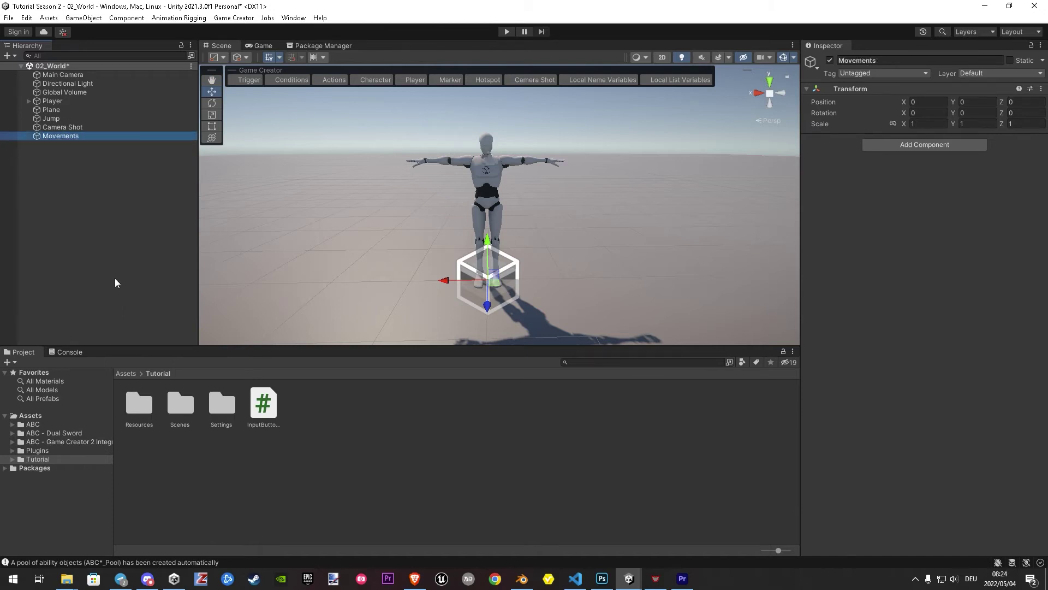
Add an empty child named Sprint under Movements and begin adding a component to it
right_click(56, 140)
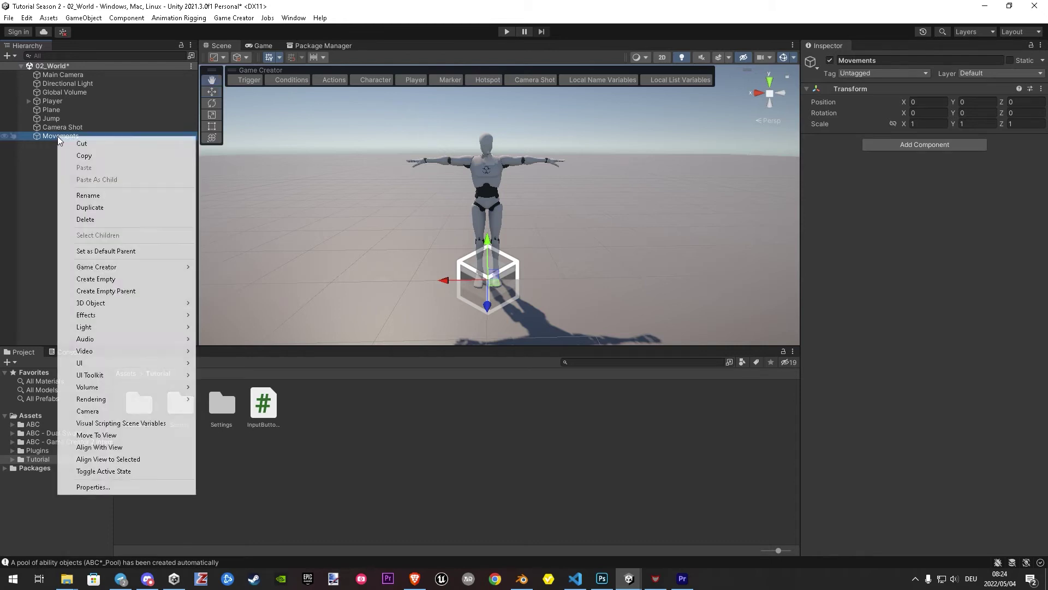
click(109, 290)
text(Sprint)
key(Return)
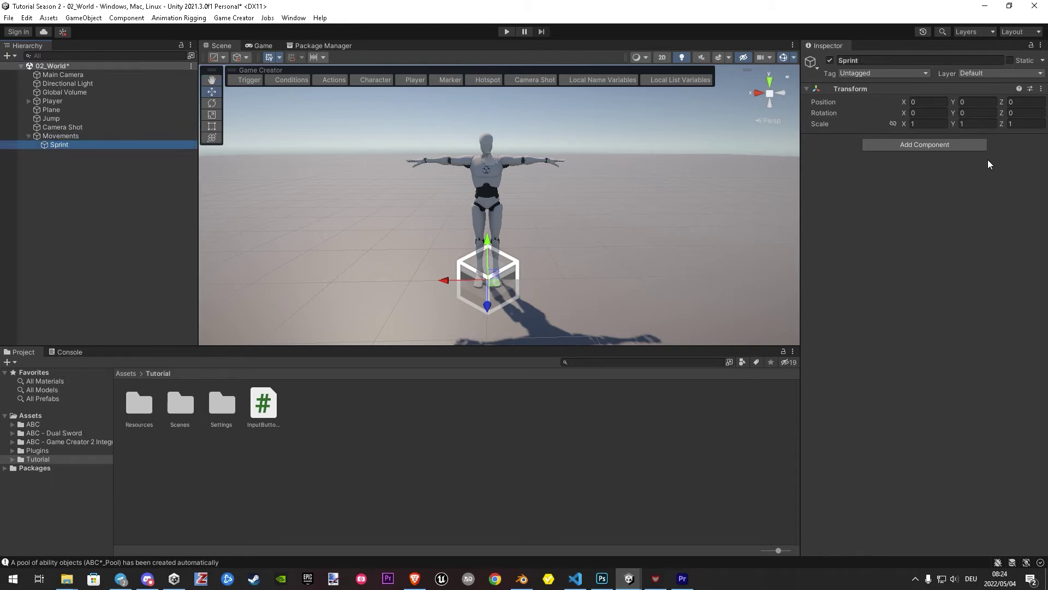
click(941, 146)
Add the Trigger and Conditions components to Sprint
text(Trigg)
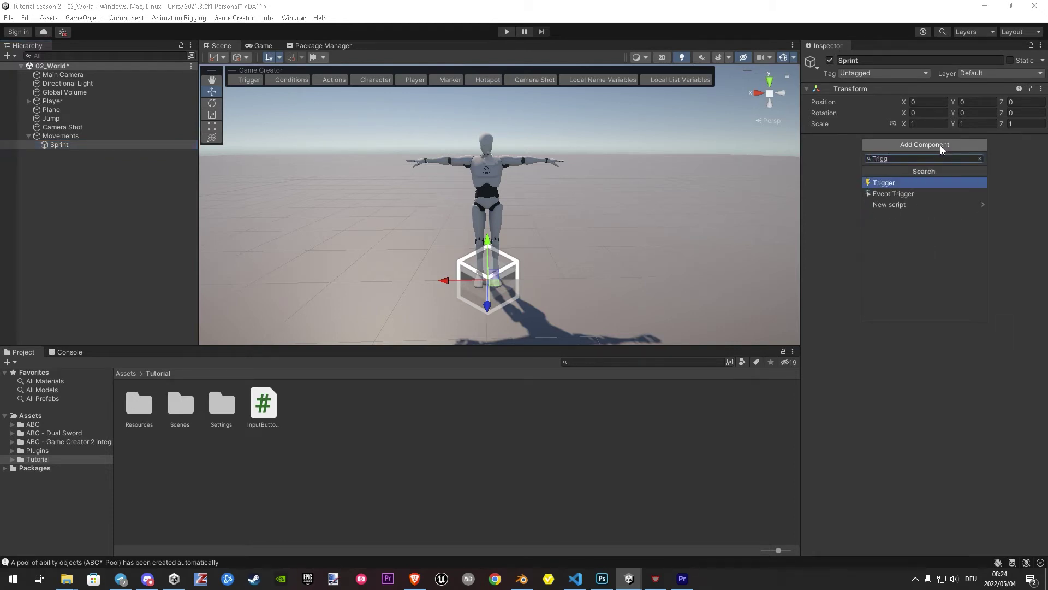
key(Return)
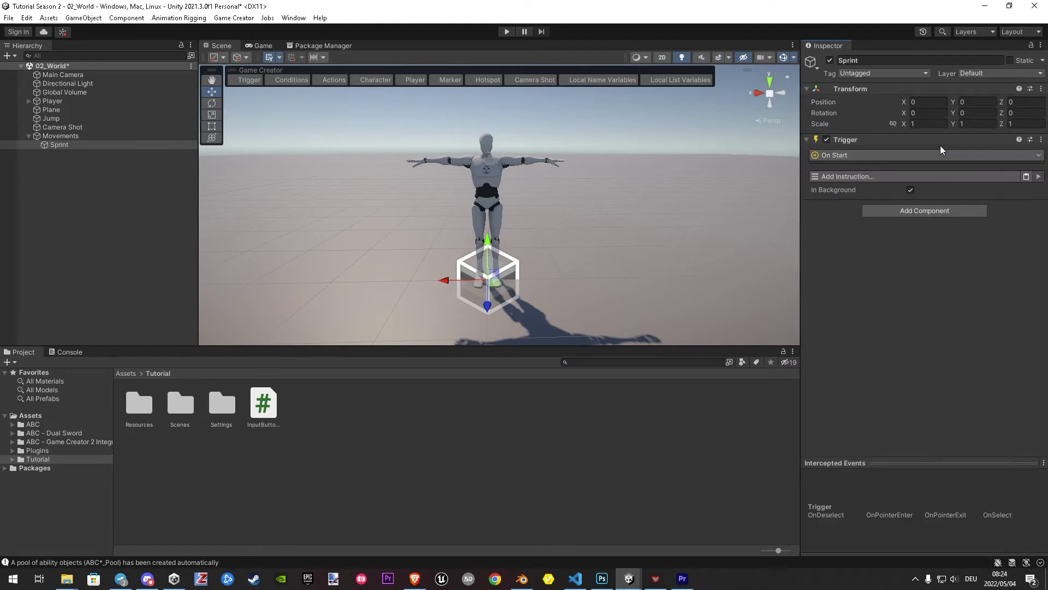
click(929, 210)
text(Condi)
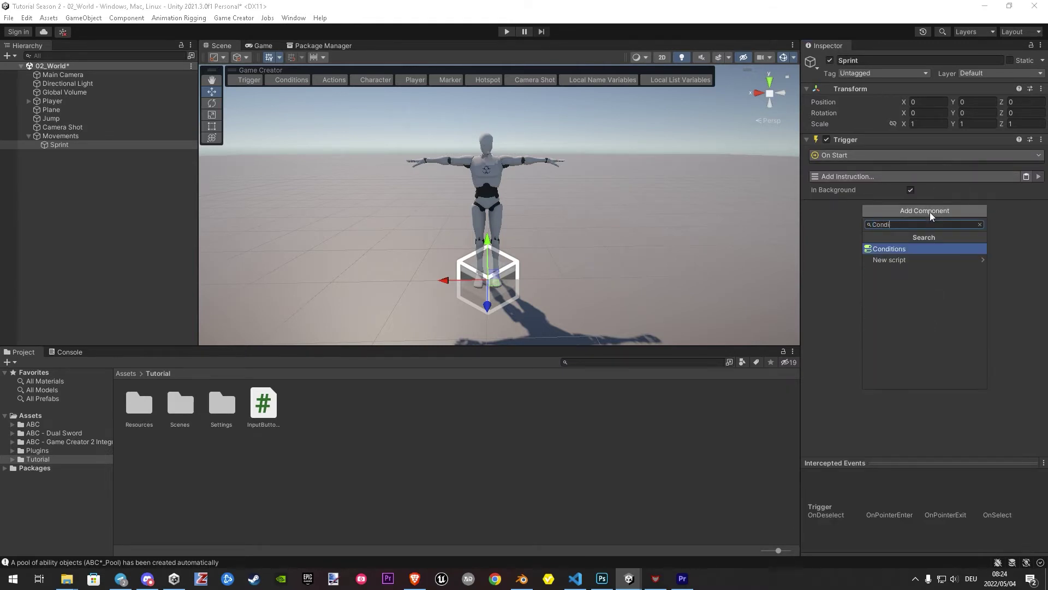
key(Return)
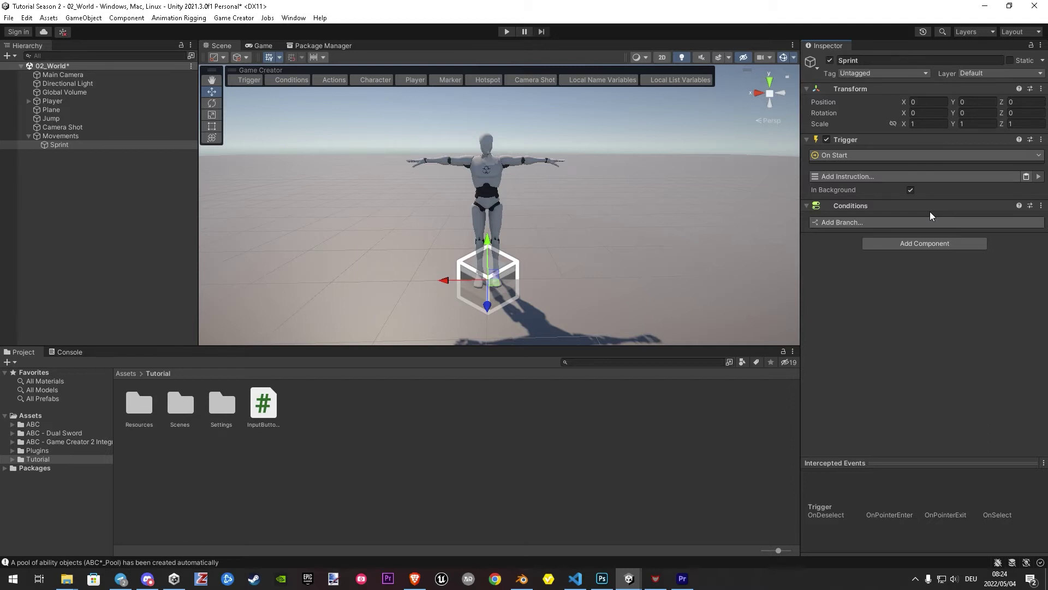
Add two condition branches described as 'Sprint True' and 'Sprint False'
click(870, 221)
click(862, 301)
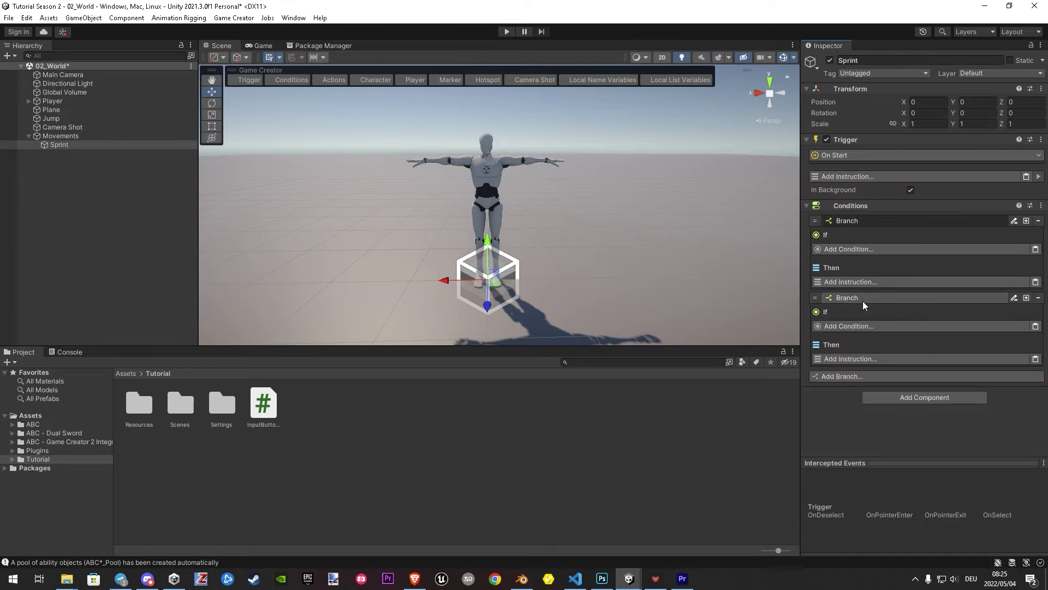
click(1013, 221)
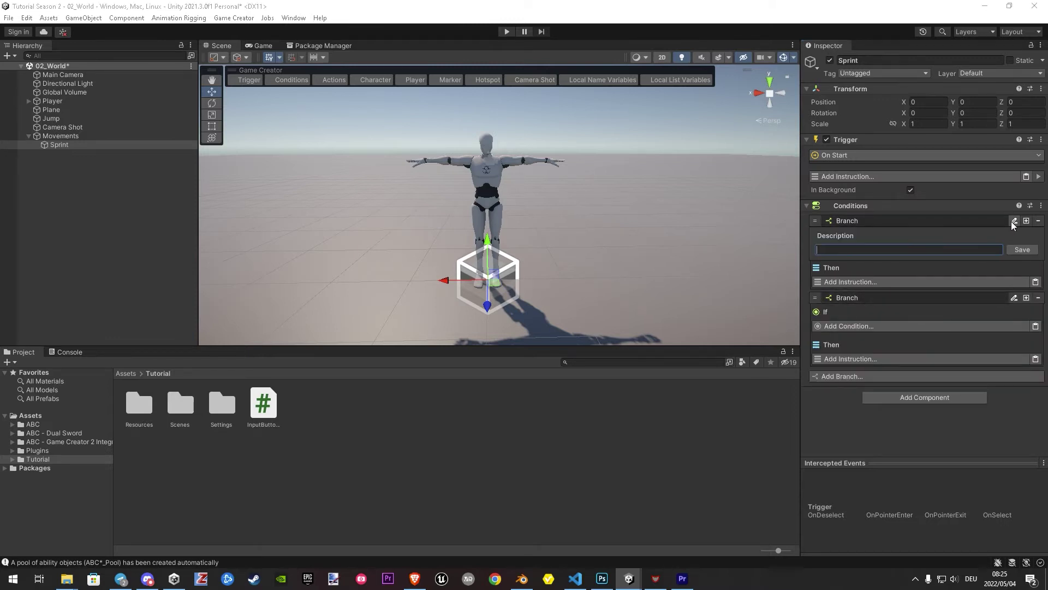
text(Sprint True)
key(Return)
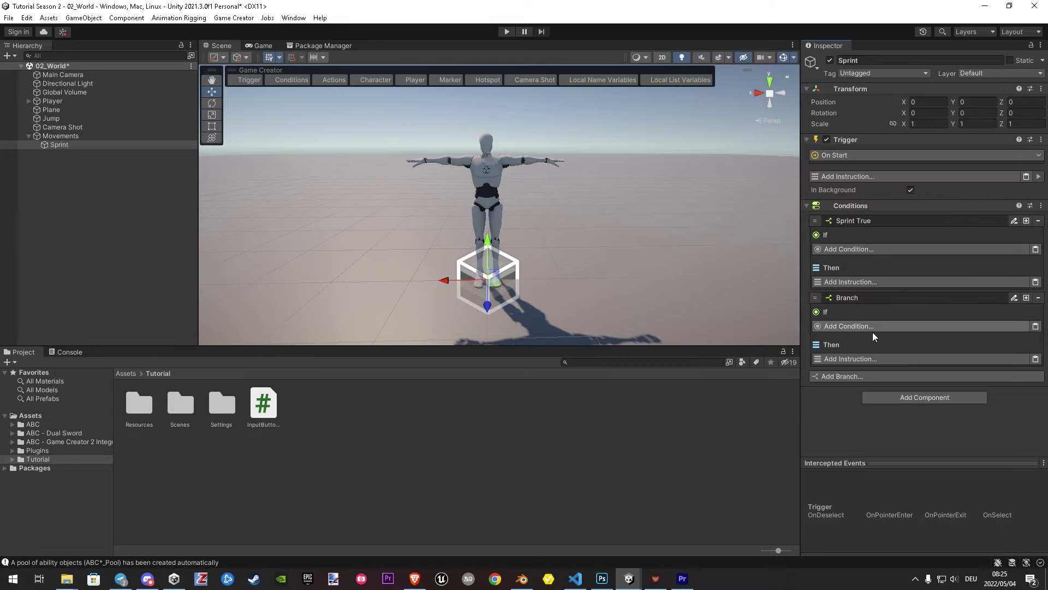
click(1014, 297)
text(Sprint False)
key(Return)
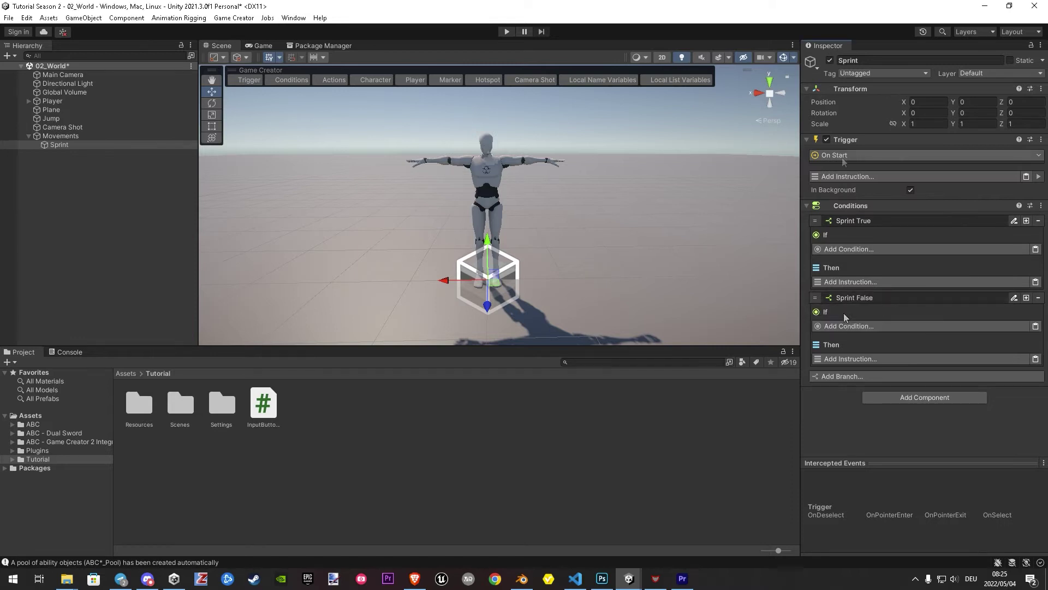
Set the Trigger event to On Input with button Input Action While Holding (Button)
click(842, 156)
click(840, 205)
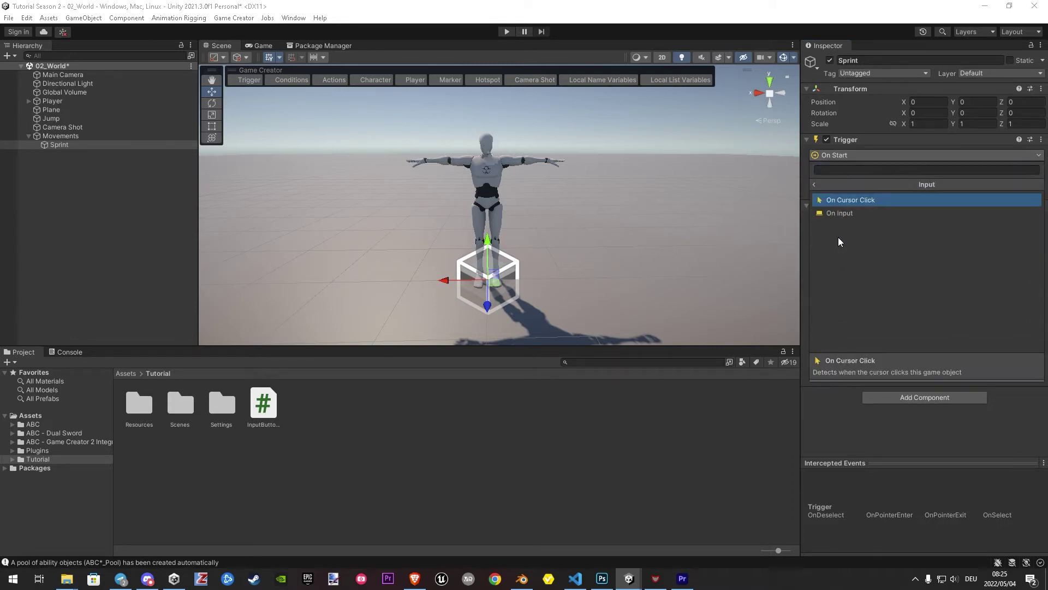
click(841, 214)
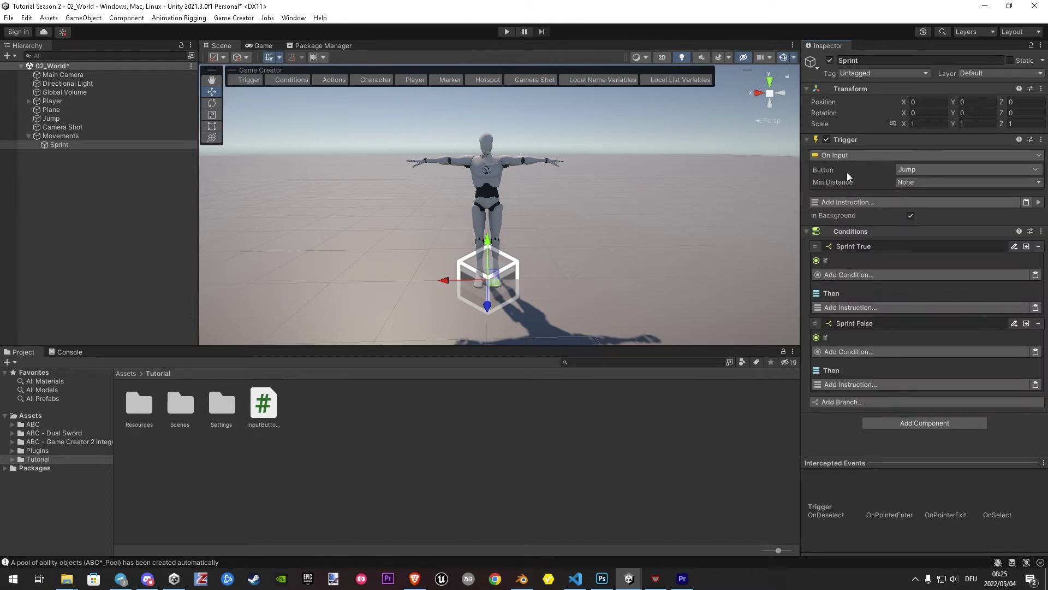
click(924, 170)
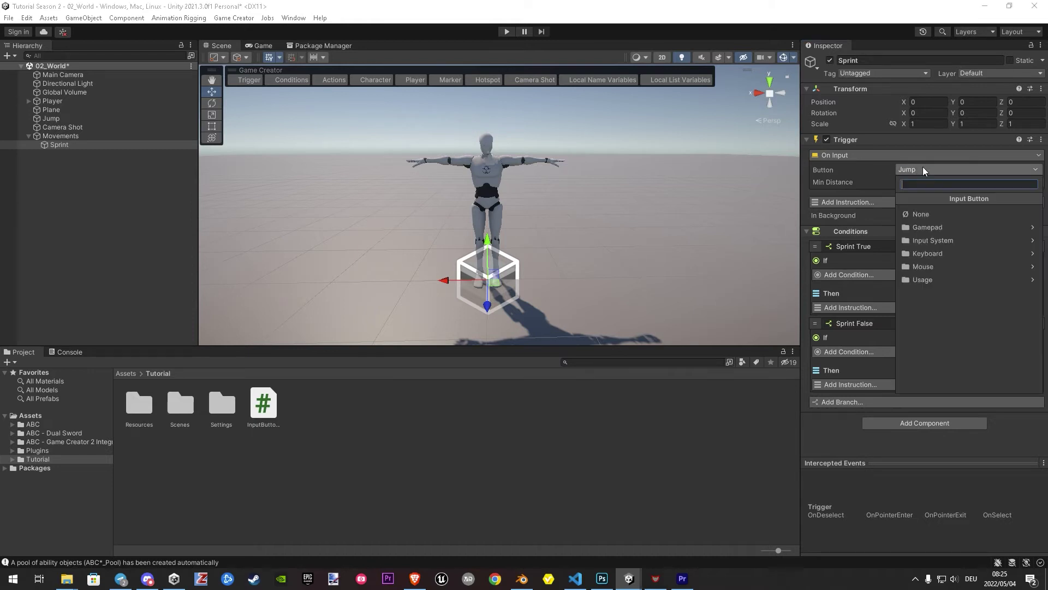
click(932, 240)
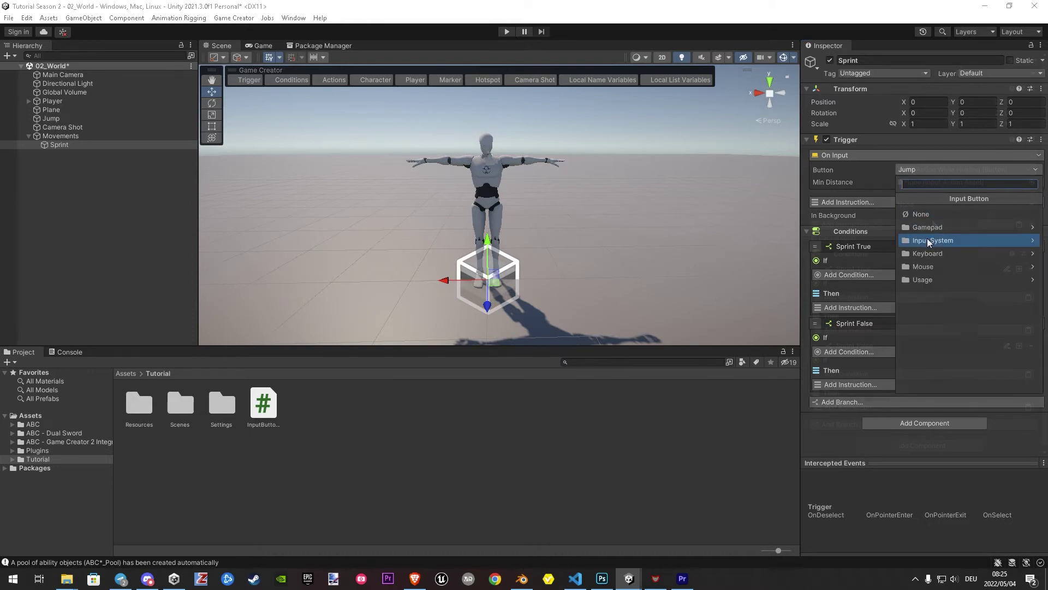
click(929, 240)
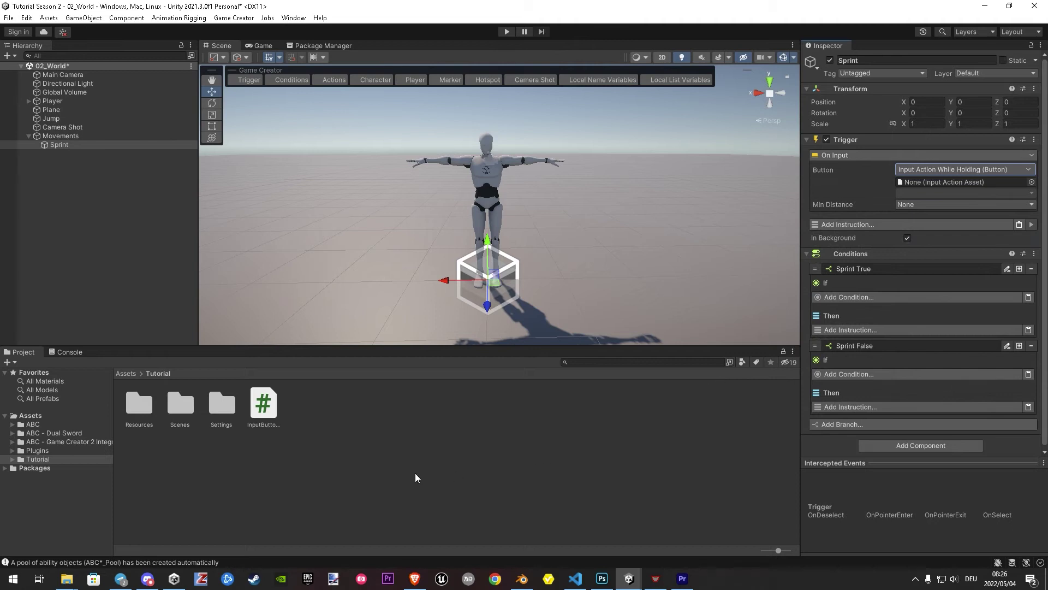
Create an Input Actions asset named Player in the Tutorial folder
right_click(318, 417)
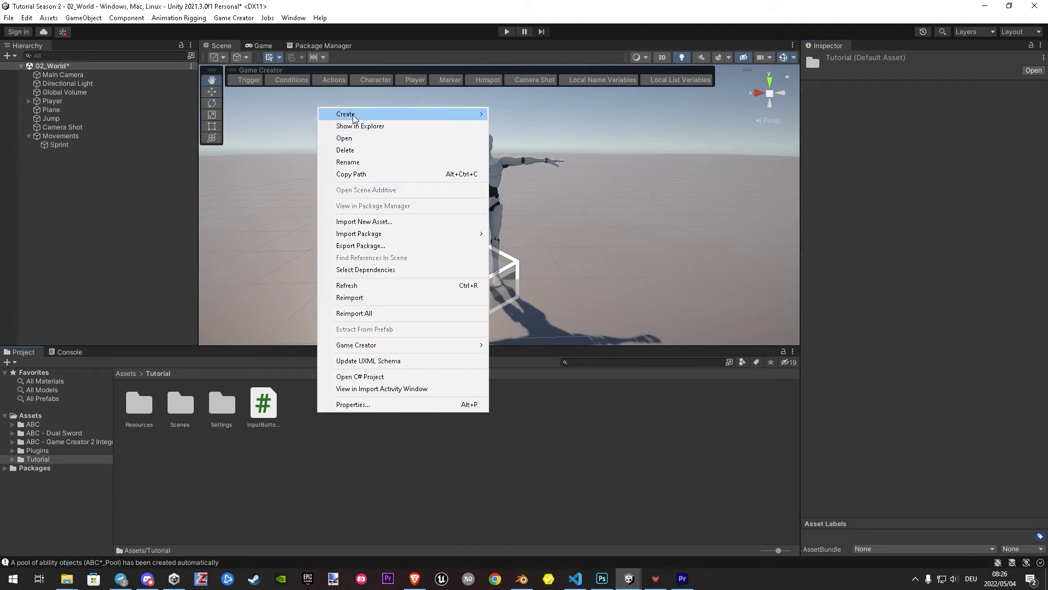
mouse_move(352, 116)
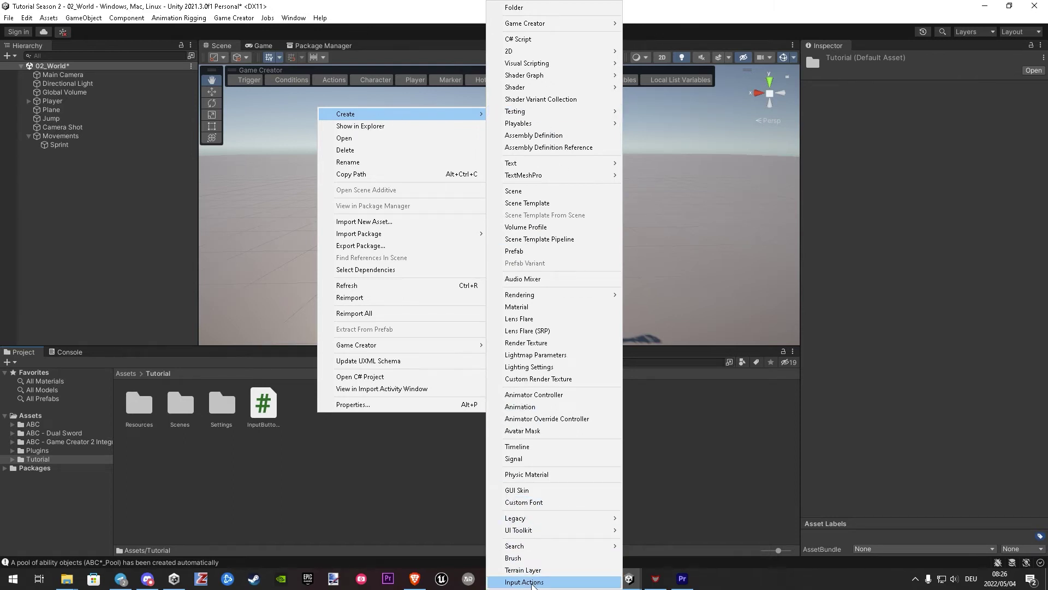
click(532, 582)
text(Player)
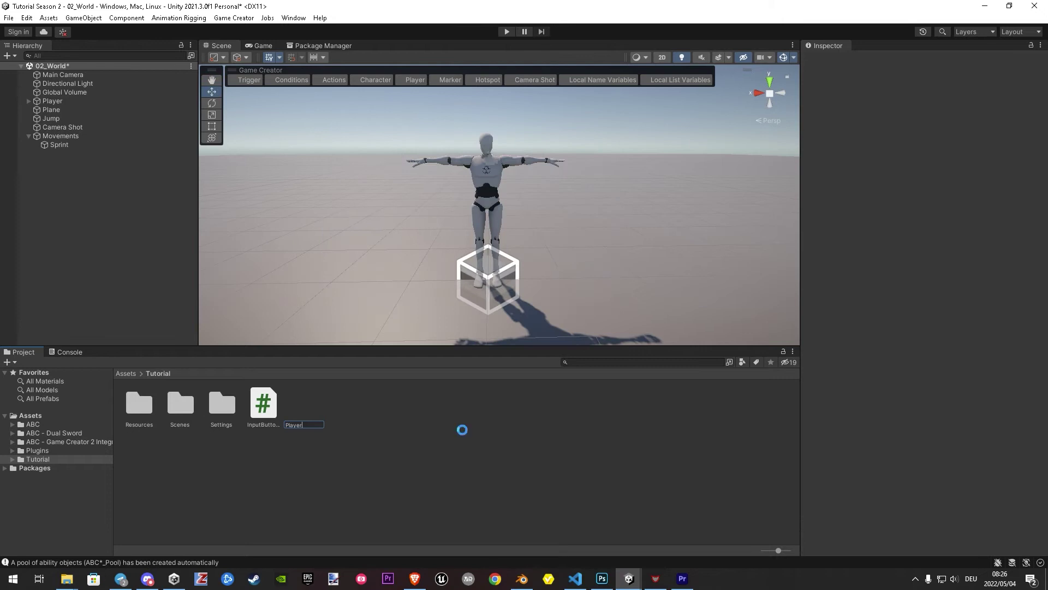
key(Return)
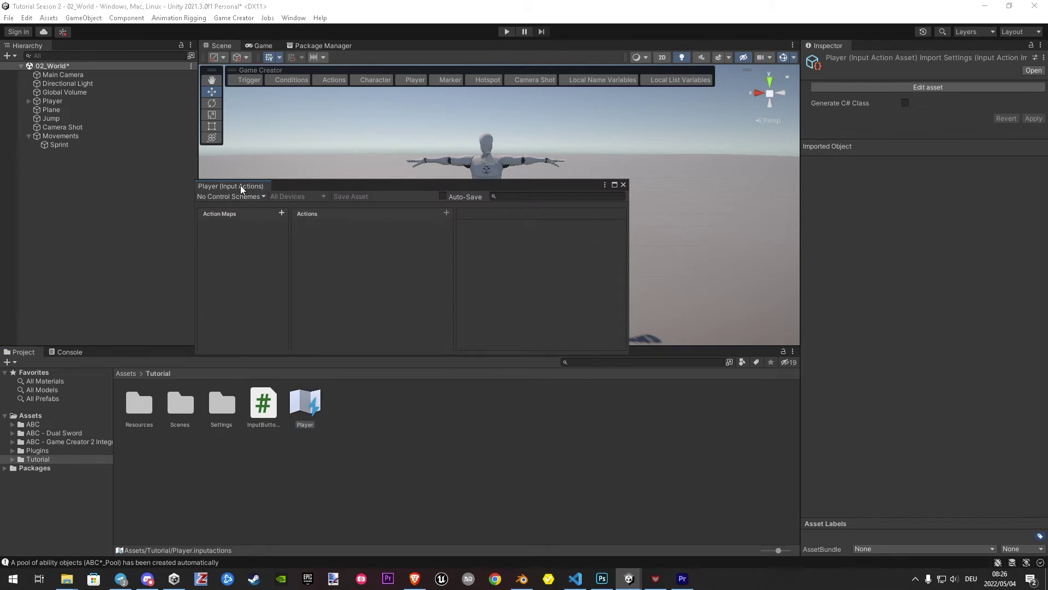
Dock the Player editor, add a Movement action map, and rename its action to Sprint
drag(241, 185, 388, 44)
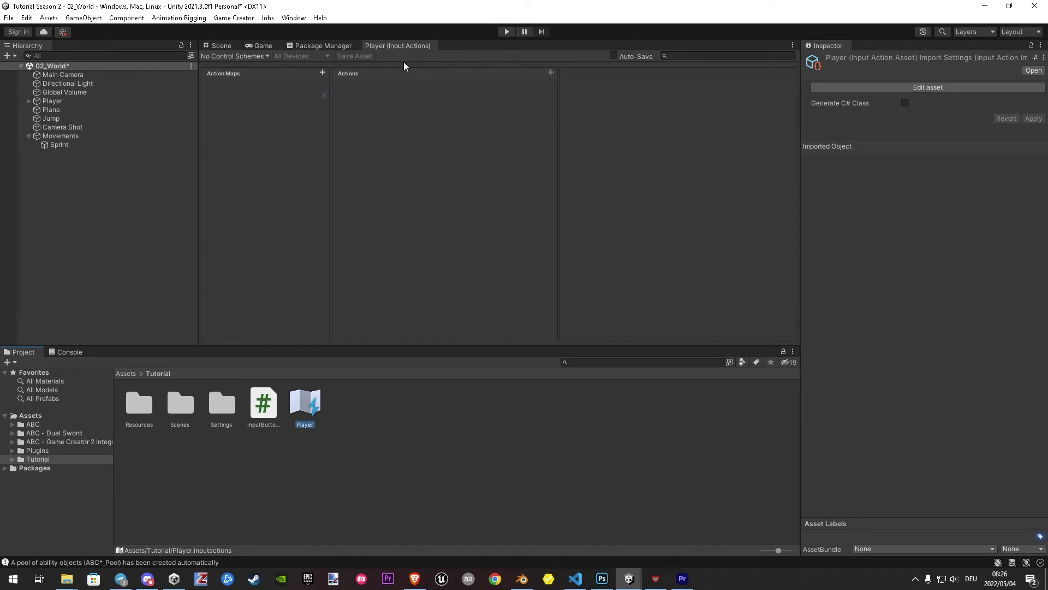
click(323, 72)
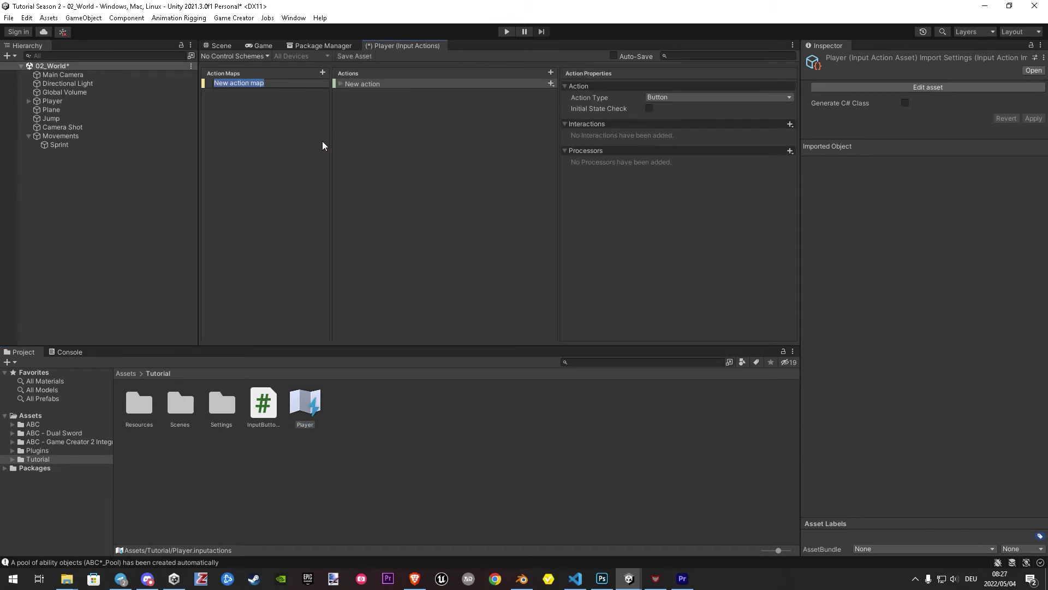
text(Movement)
key(Return)
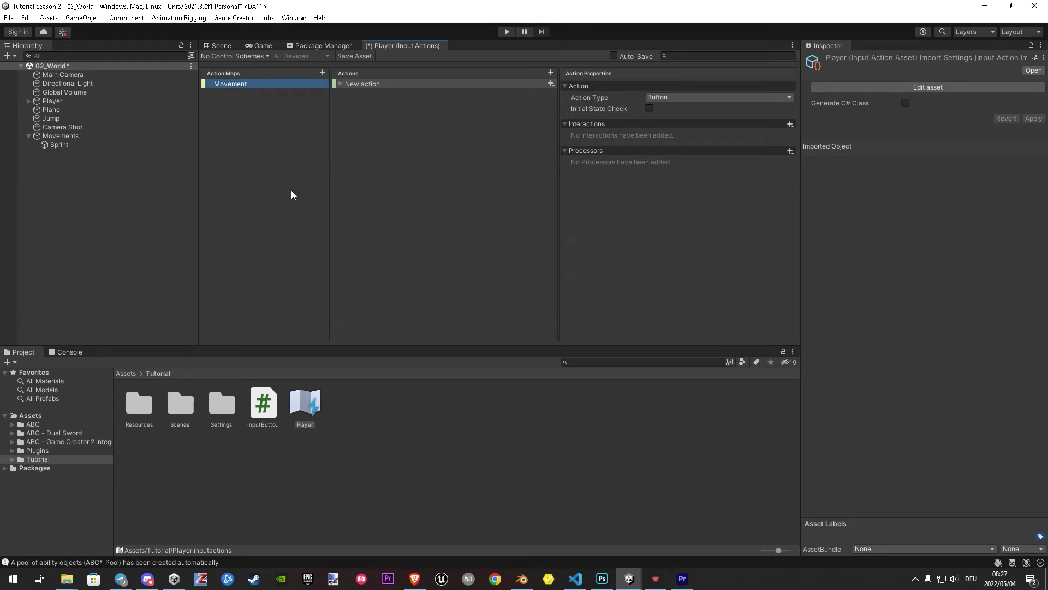
click(392, 83)
right_click(392, 83)
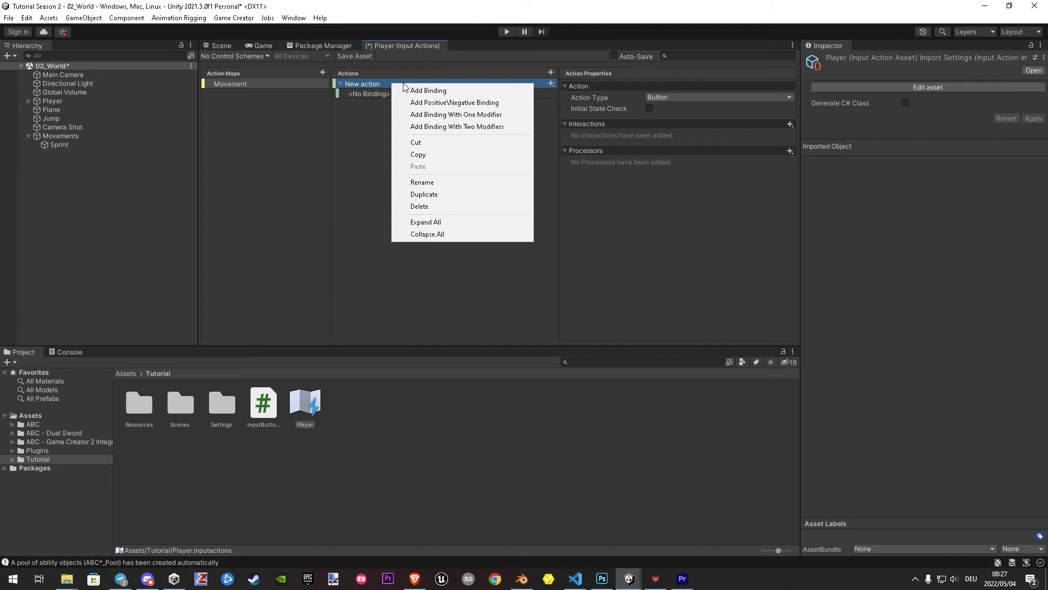
click(420, 183)
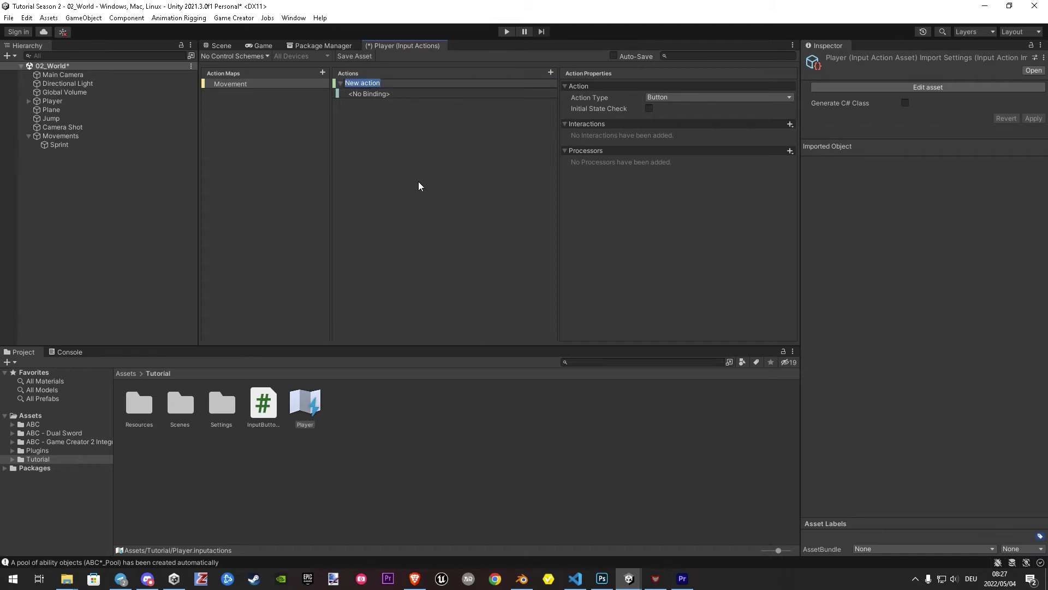
text(Sprint)
key(Return)
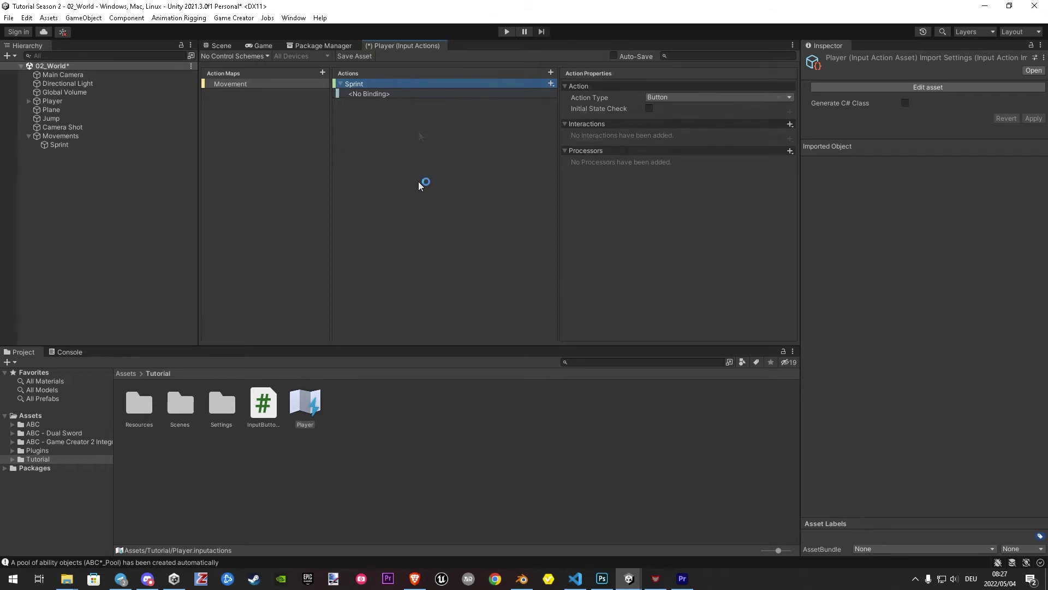
Bind the Sprint action to Left Shift [Keyboard] using Listen
key(Down)
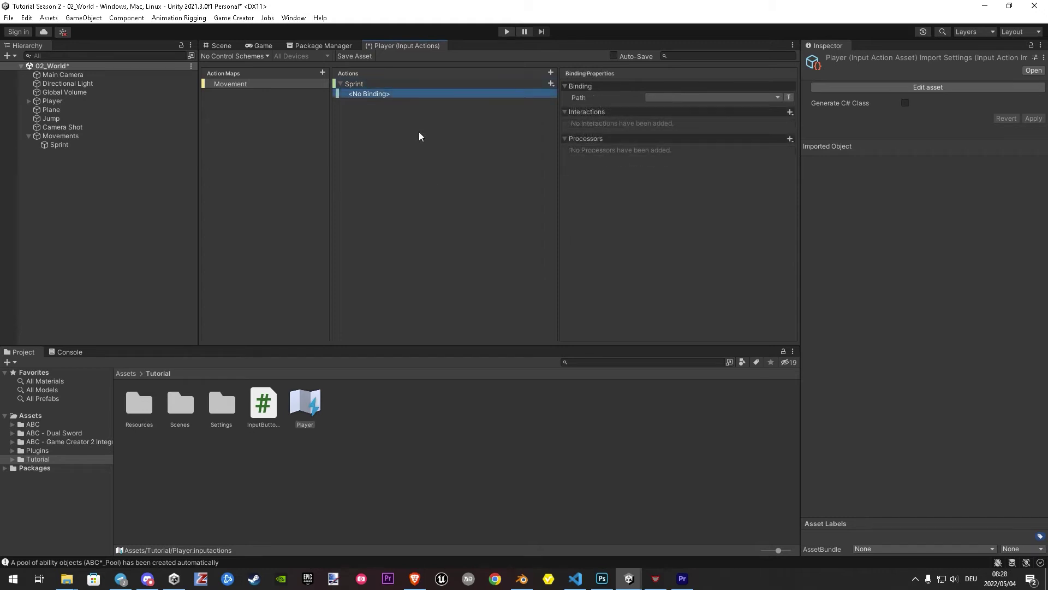
click(685, 98)
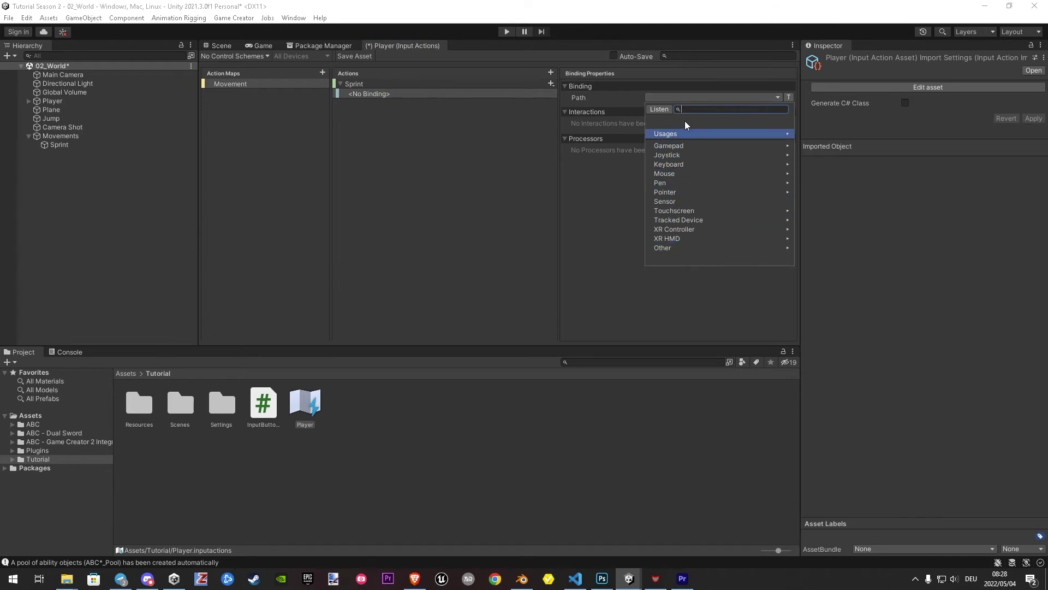
click(660, 110)
key(shift)
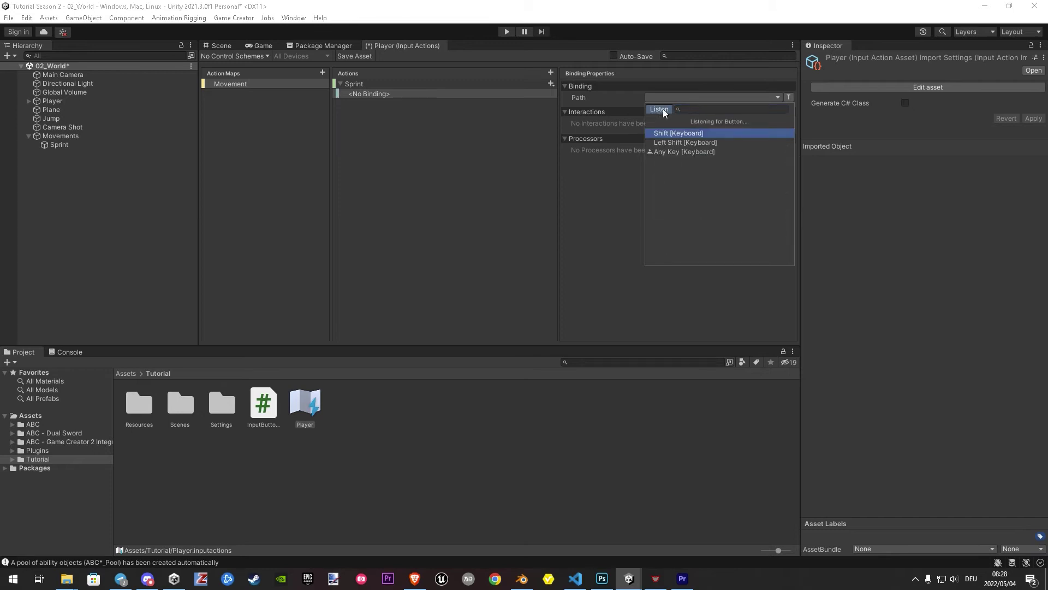
click(670, 143)
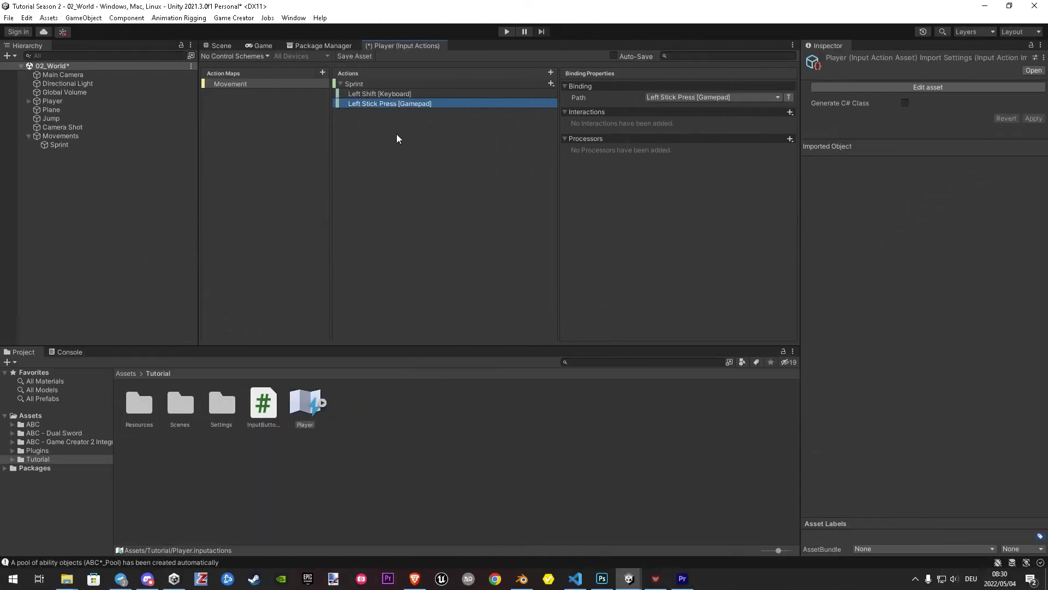
Save the Player input actions and set the Sprint trigger to the Player asset's Movement/Sprint action
click(348, 56)
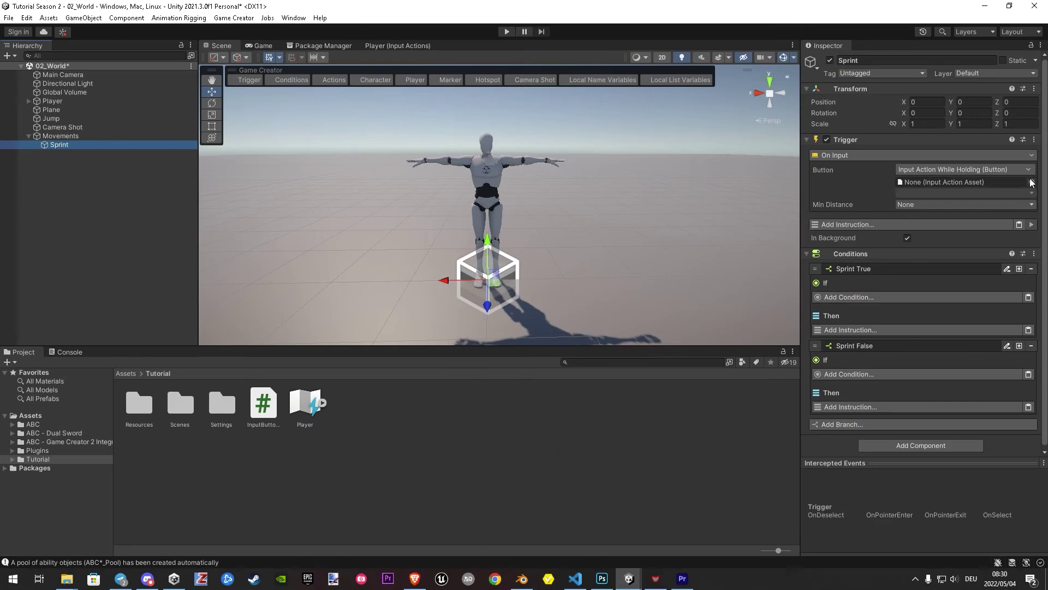
click(1034, 188)
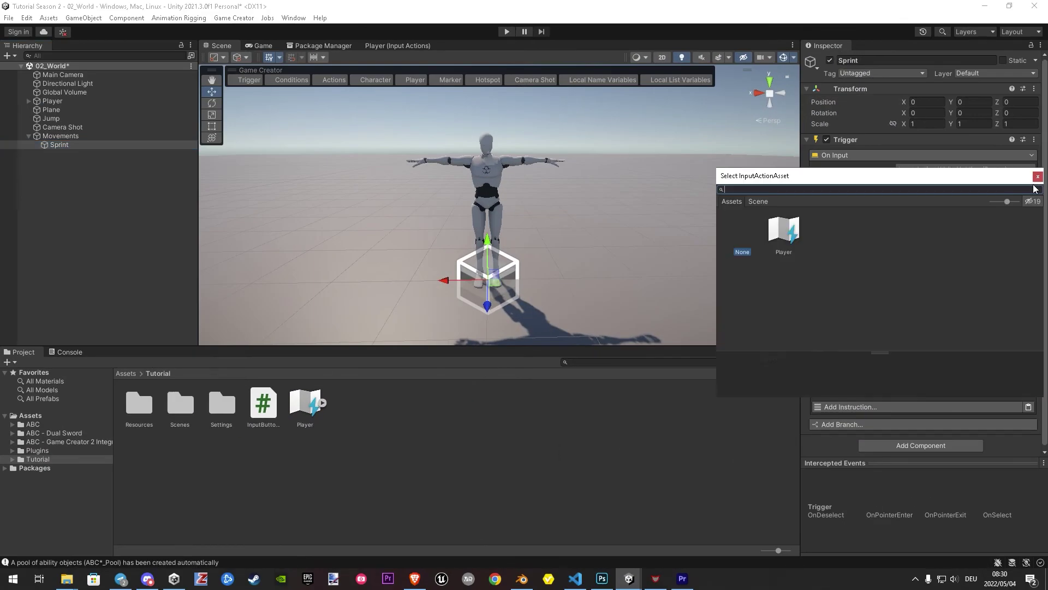
double_click(790, 235)
click(925, 195)
mouse_move(922, 207)
click(1001, 207)
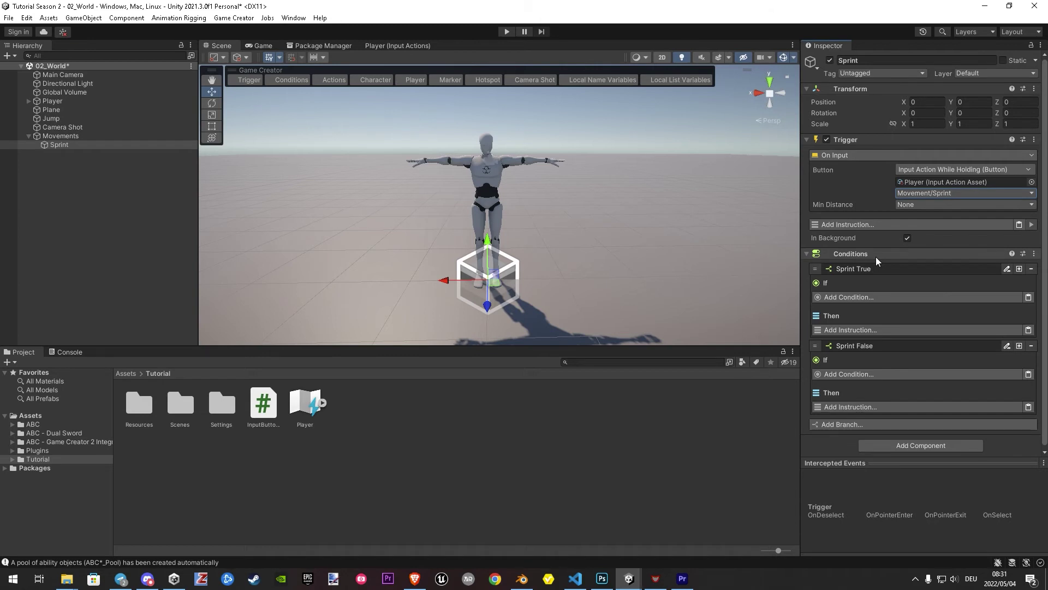
Add a Run Conditions instruction to the trigger targeting Sprint's own Conditions component
click(873, 226)
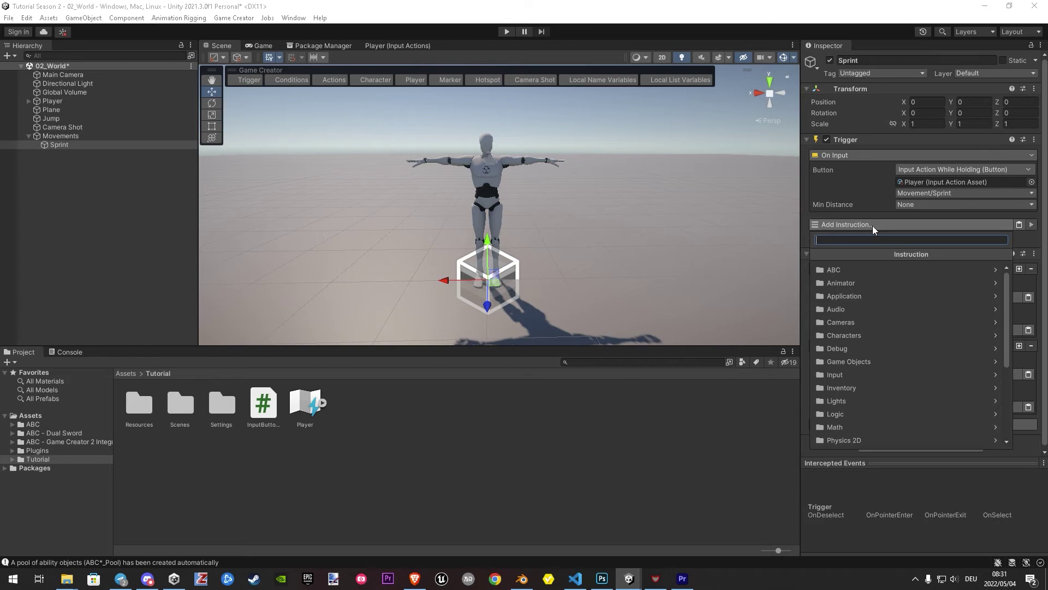
text(run)
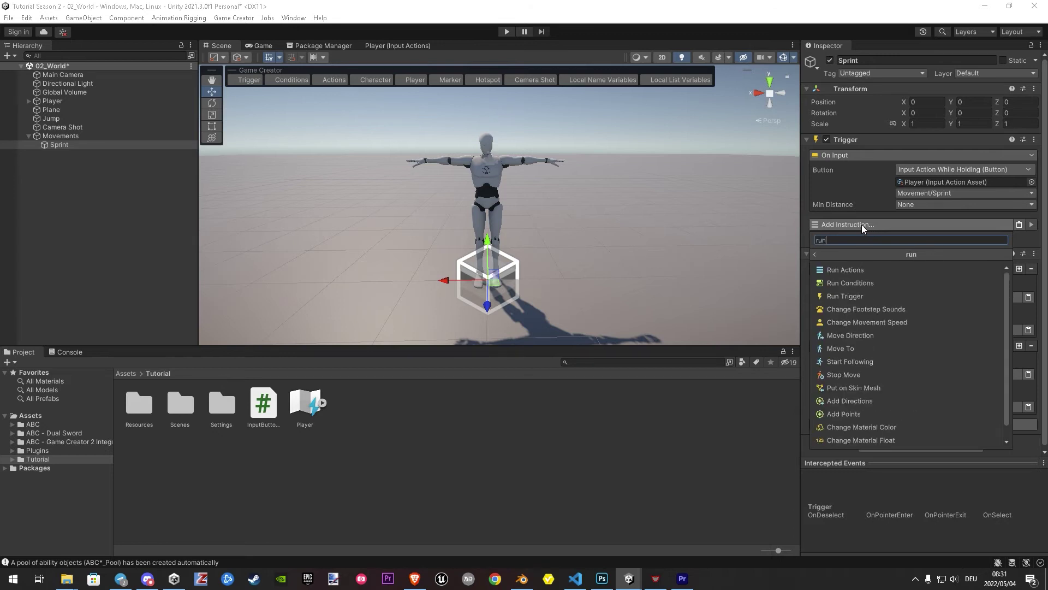
click(851, 283)
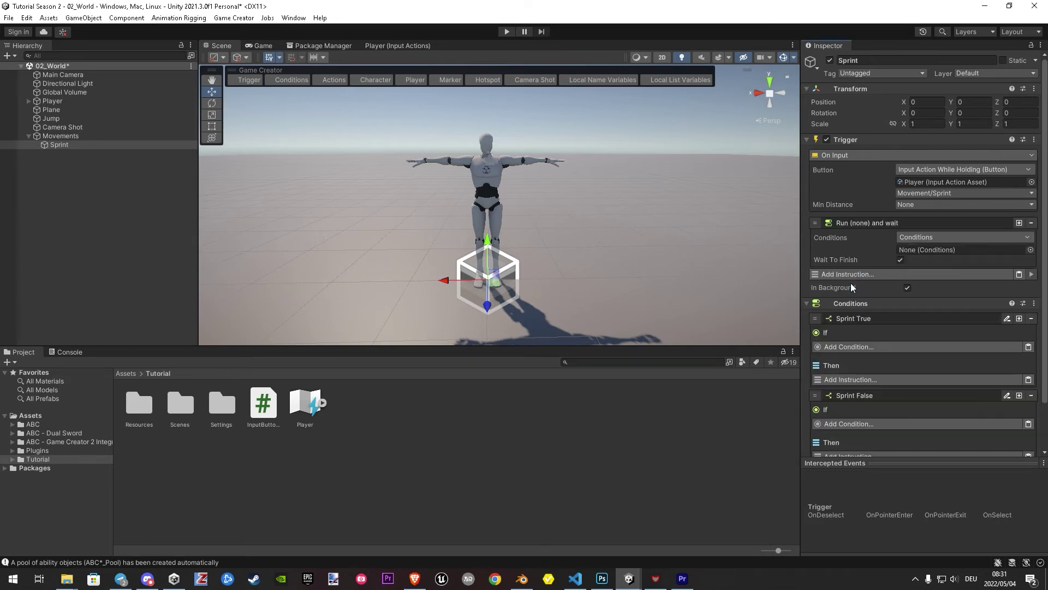
drag(852, 303, 923, 249)
click(834, 226)
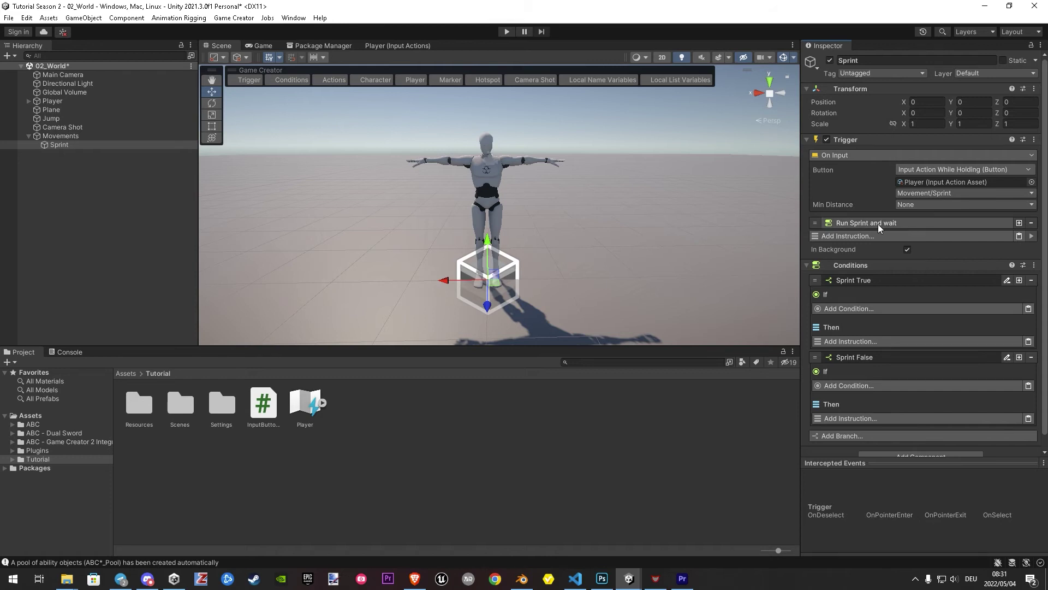
Add a Has State condition to Sprint True checking the Player's layer 2
click(876, 311)
click(860, 366)
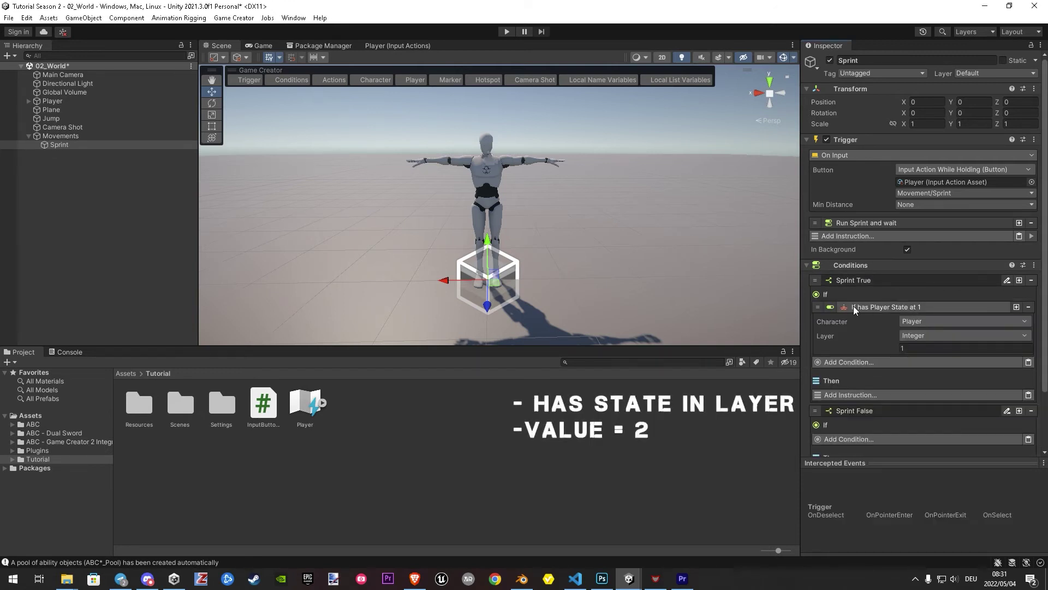
click(889, 350)
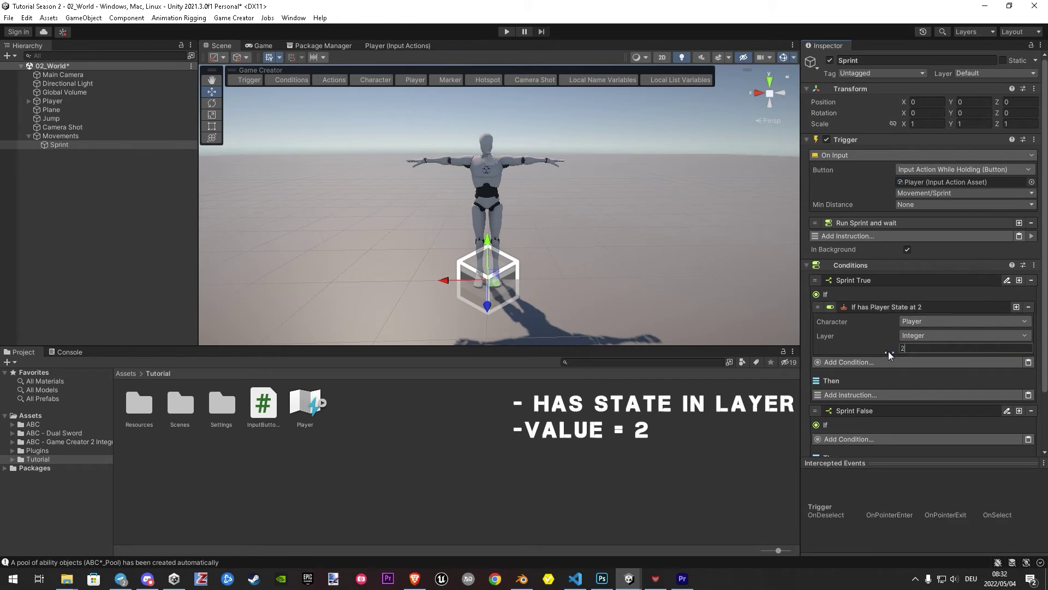
click(909, 311)
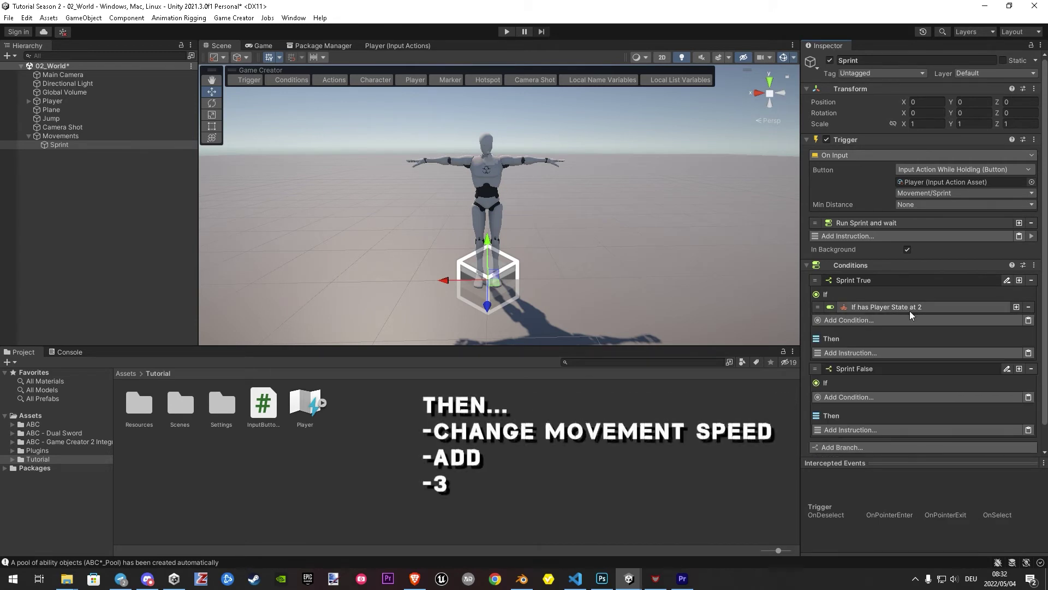
Add a Change Movement Speed instruction to Sprint True that adds 3 to the Player's speed
click(914, 352)
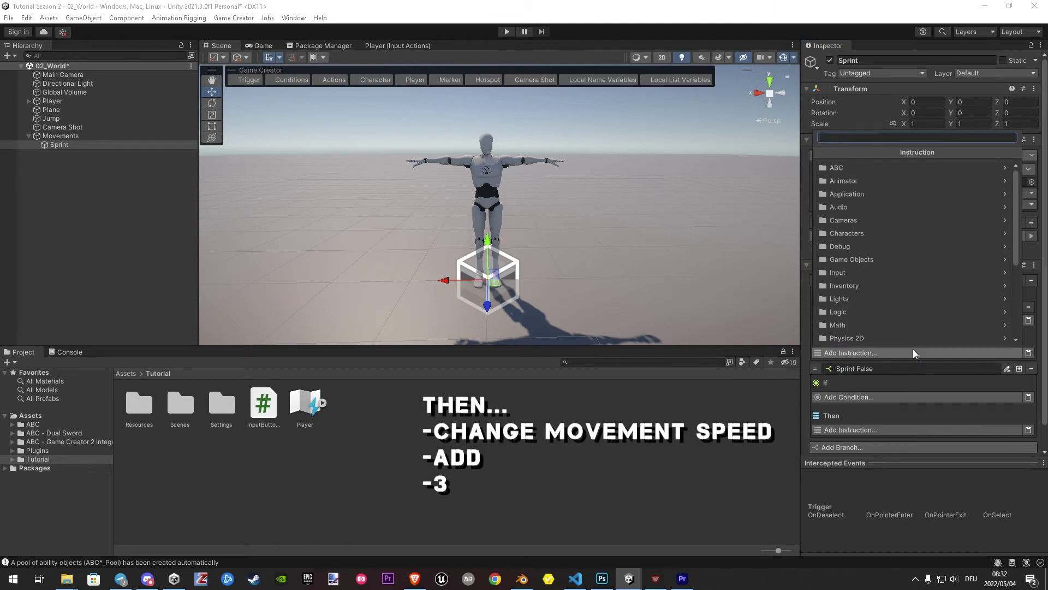
text(speed)
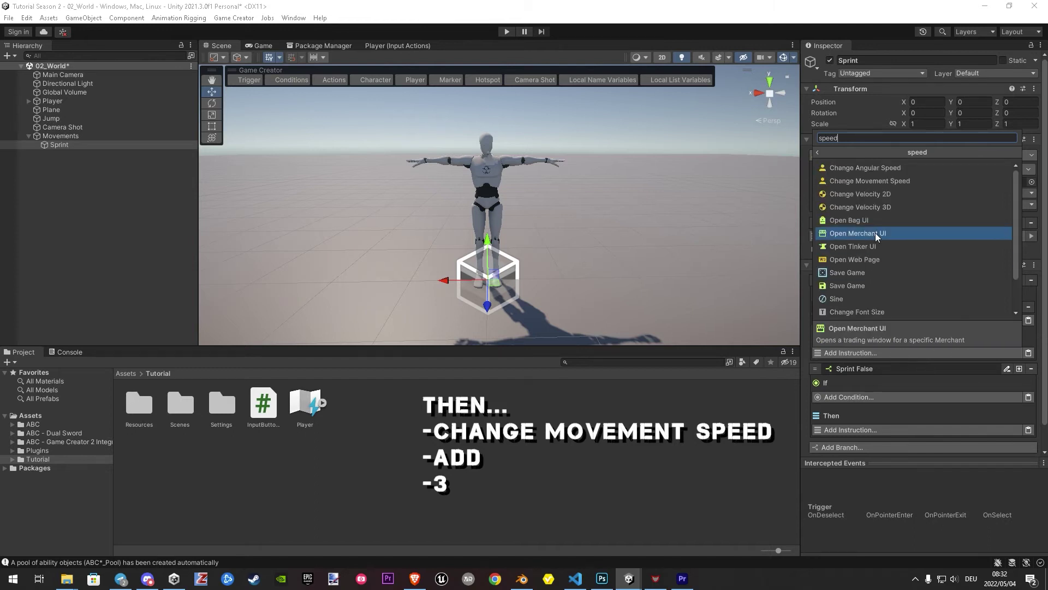
click(874, 181)
click(908, 403)
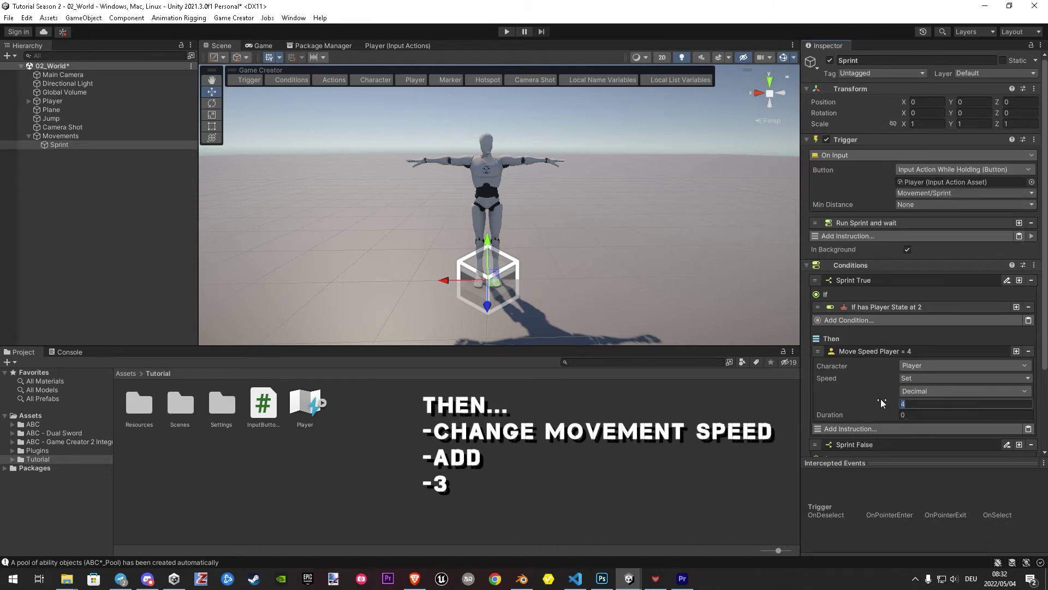
click(916, 379)
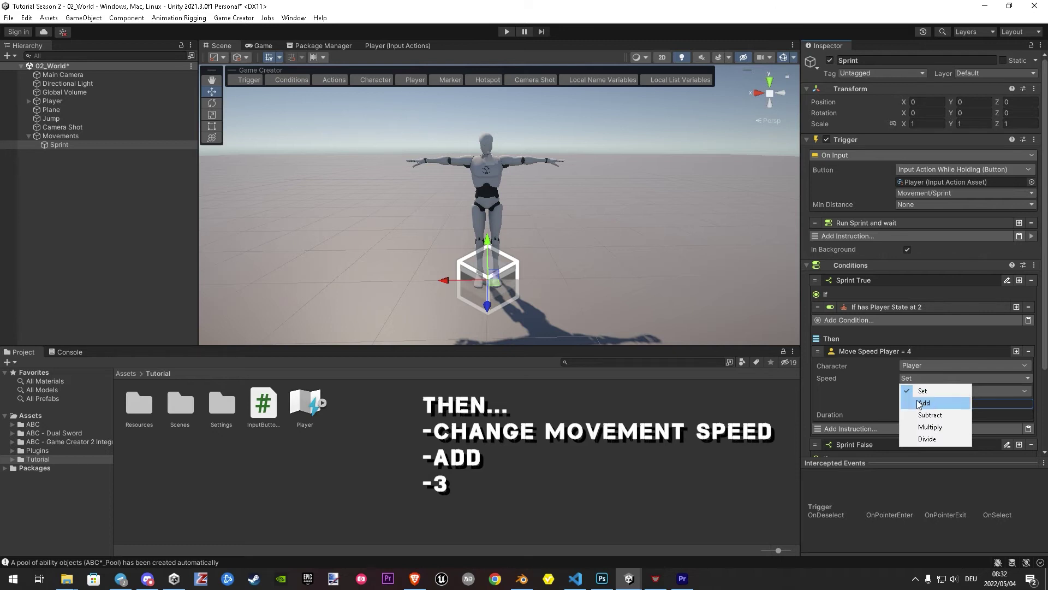
click(923, 403)
text(3)
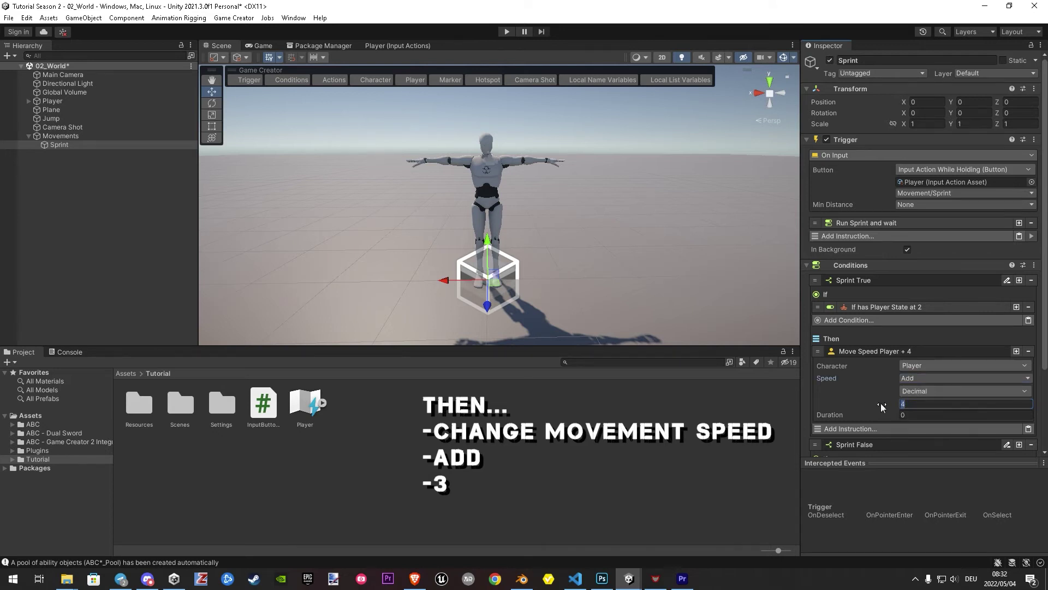
click(872, 351)
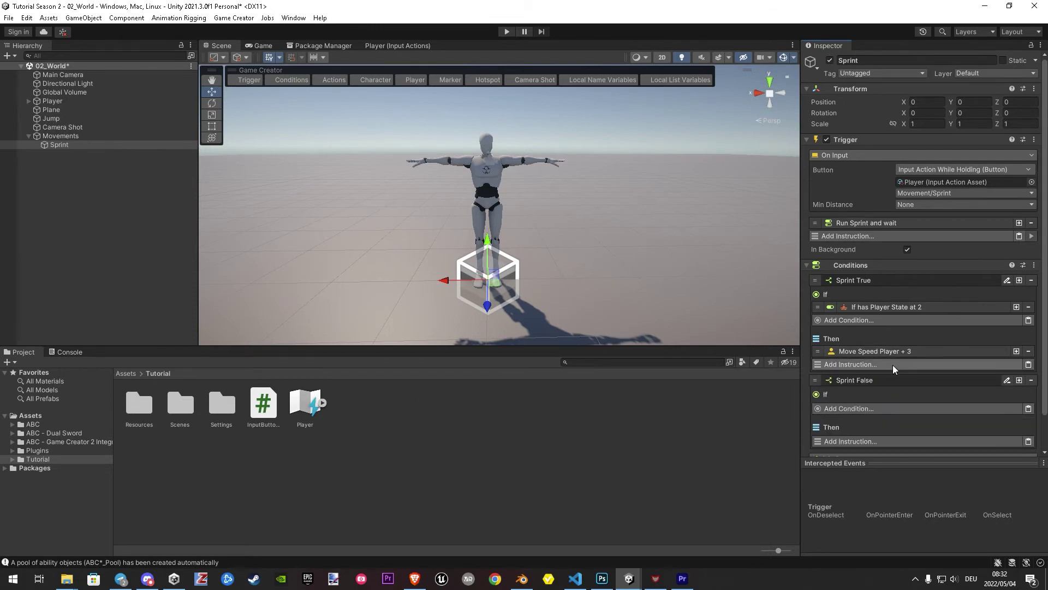
Add an Enter State instruction to Sprint True with its layer set to 2
click(892, 365)
text(enter)
click(853, 176)
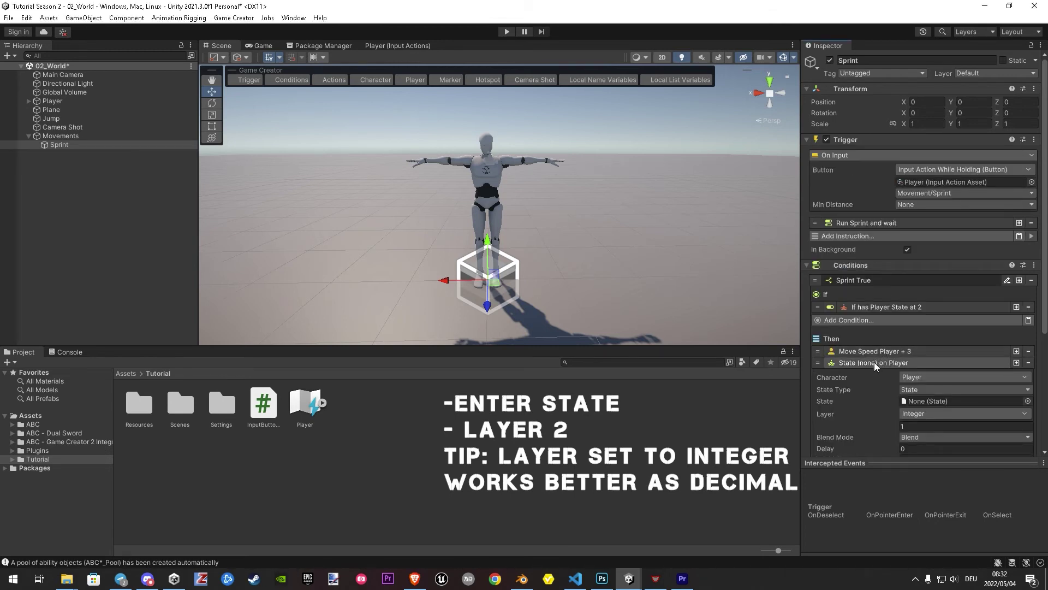
scroll(877, 398, down, 1)
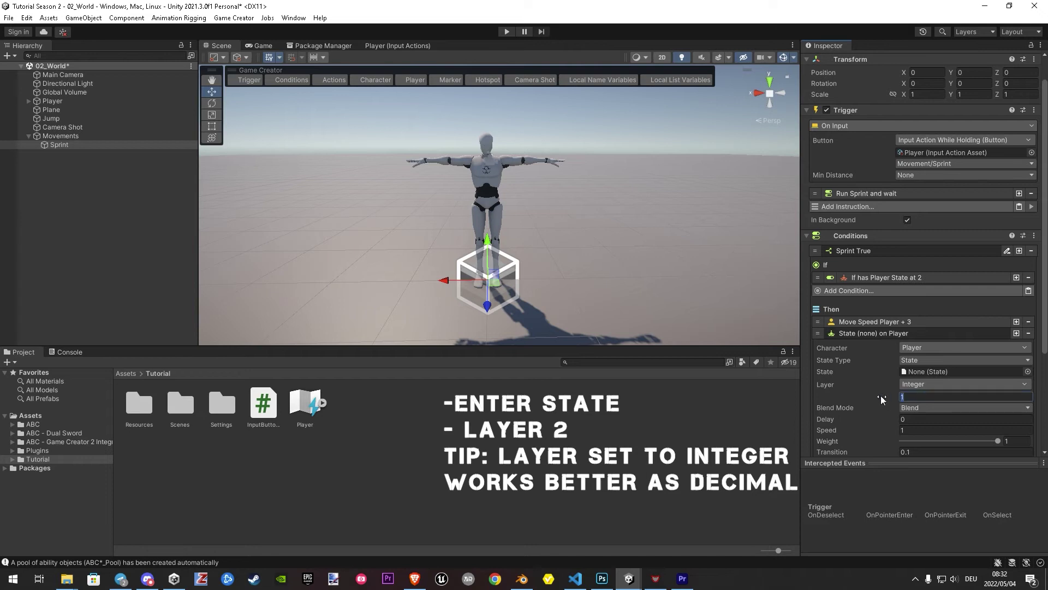
text(2)
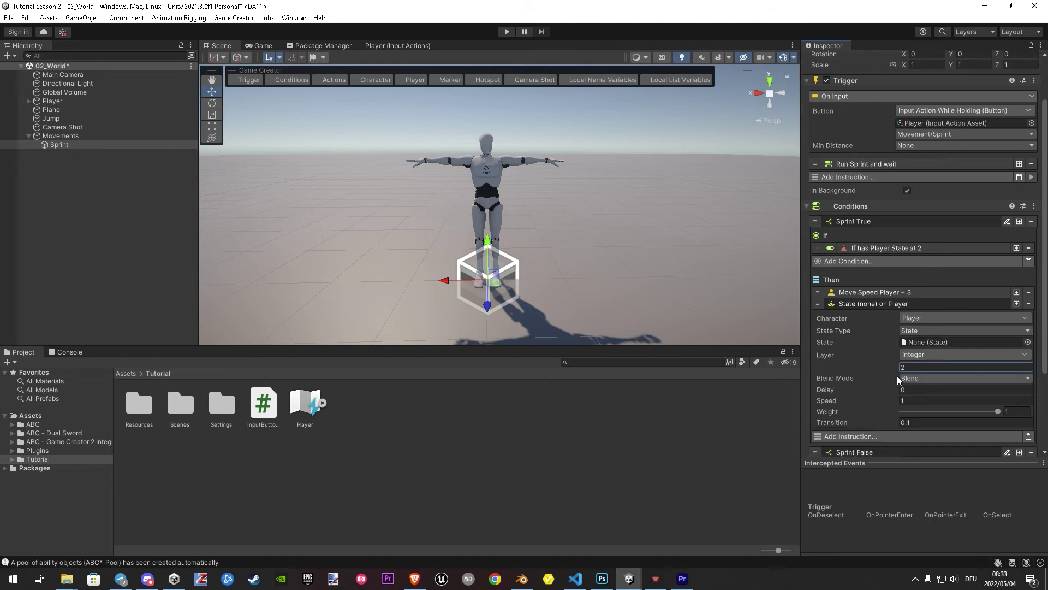
Add an Is Input Released condition to Sprint False using the Player asset's Movement/Sprint action
scroll(896, 376, down, 3)
click(893, 374)
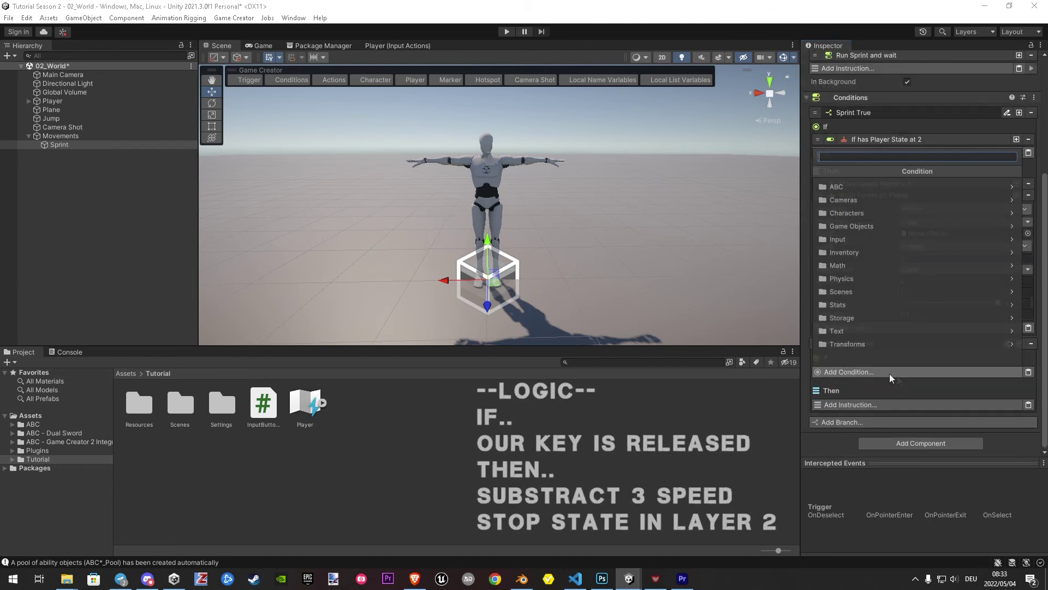
click(846, 239)
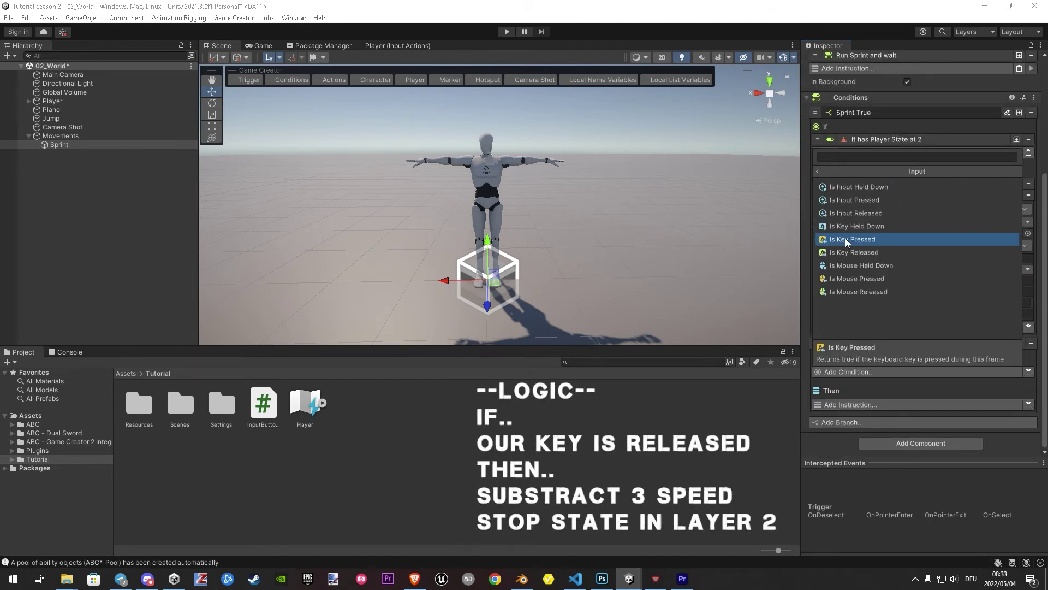
click(852, 214)
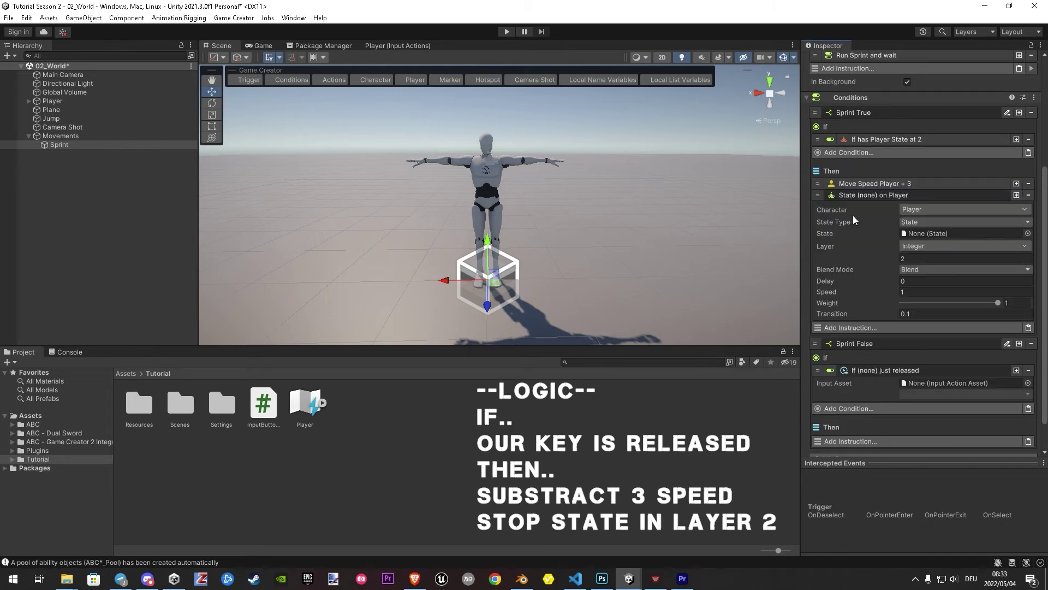
click(1028, 383)
click(784, 402)
double_click(784, 403)
click(988, 393)
mouse_move(955, 405)
click(1007, 407)
click(876, 371)
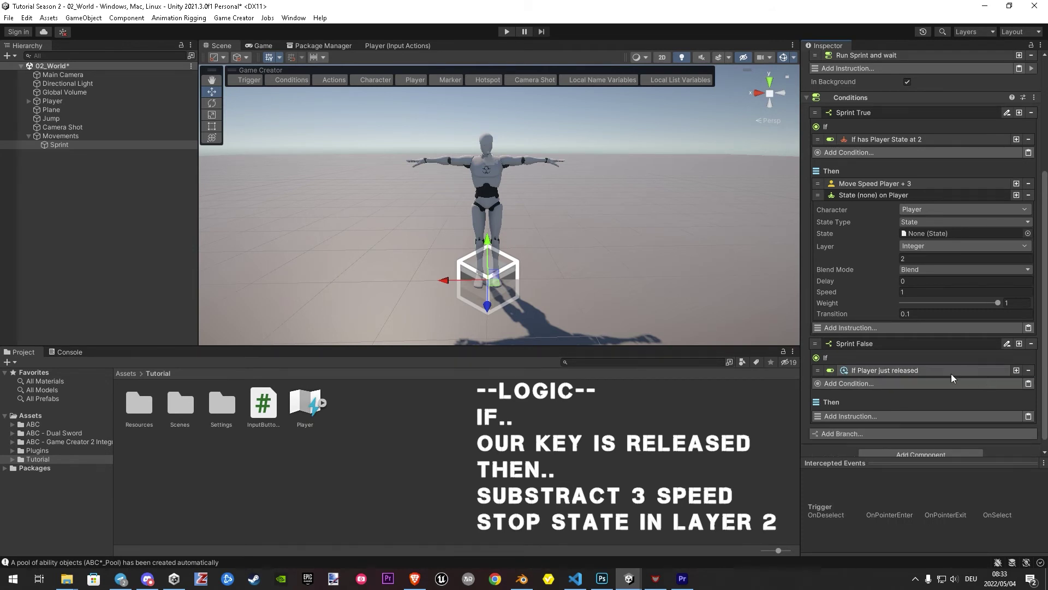
Add a Change Movement Speed instruction to Sprint False that subtracts 3
click(864, 416)
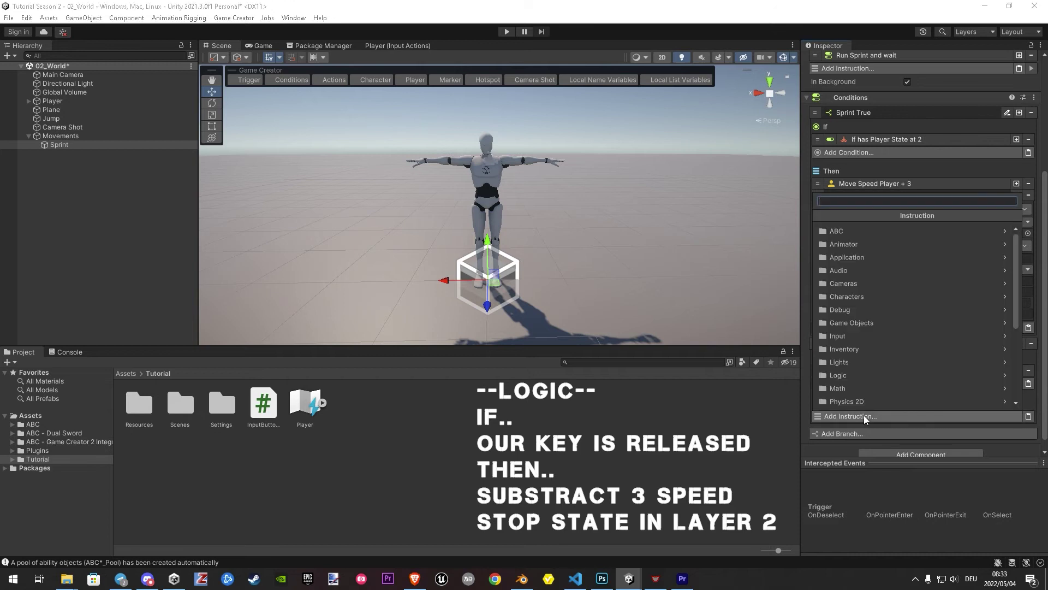
text(speed)
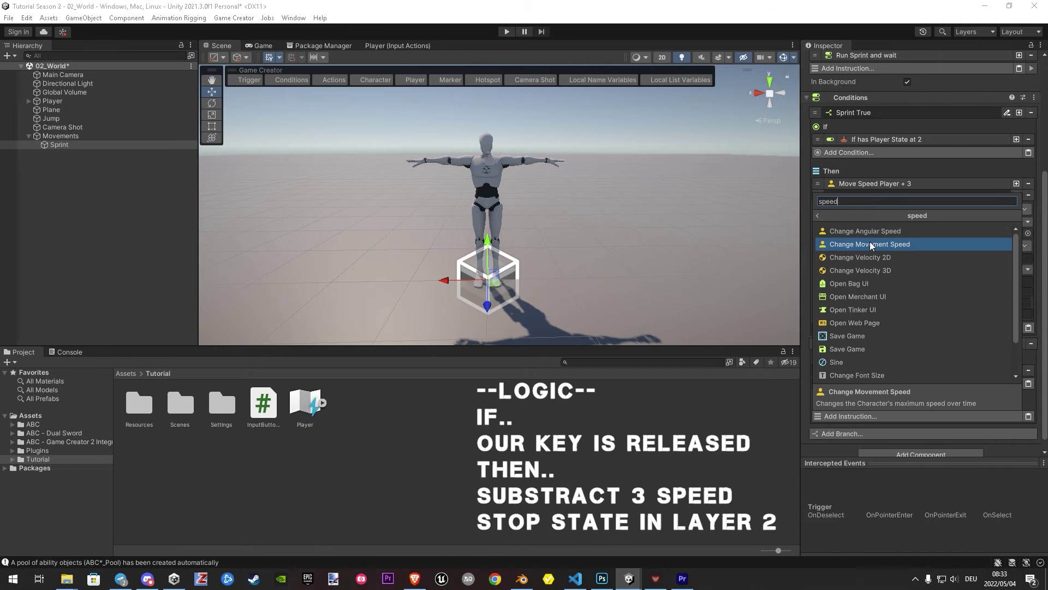
click(850, 244)
scroll(892, 384, down, 3)
click(910, 354)
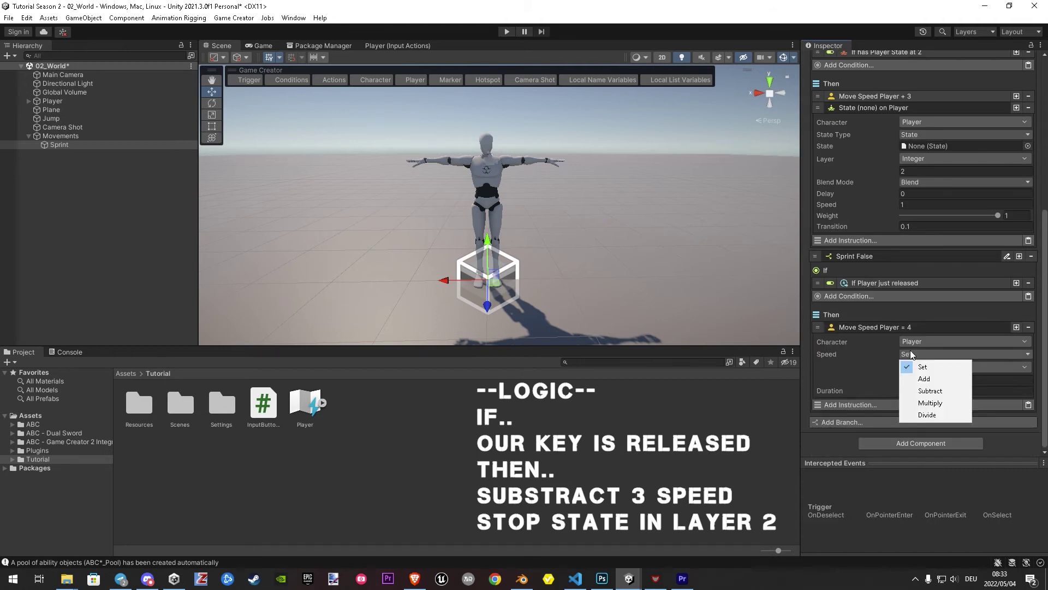
click(925, 390)
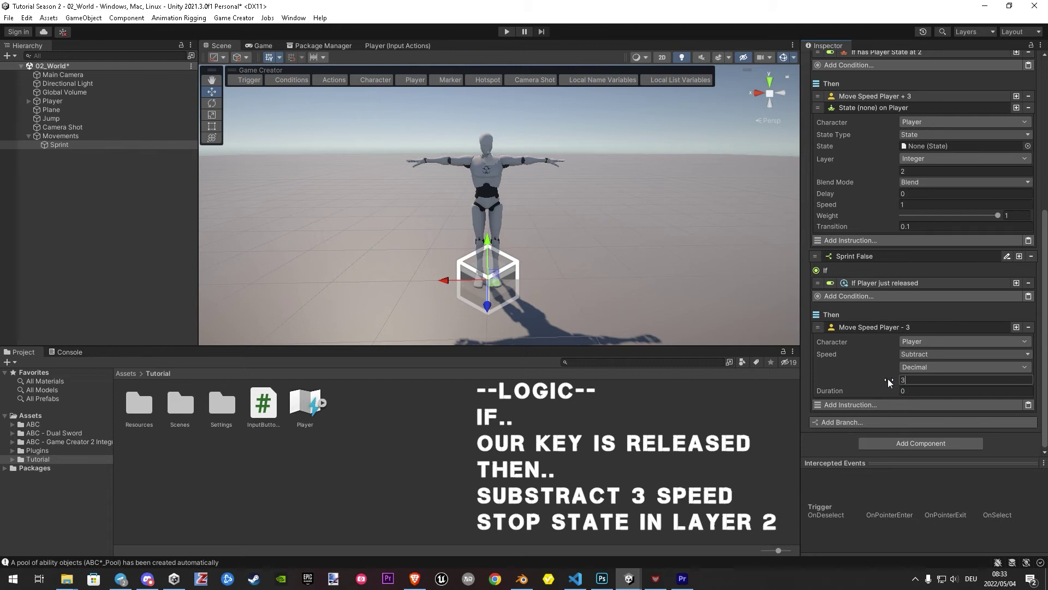
click(892, 328)
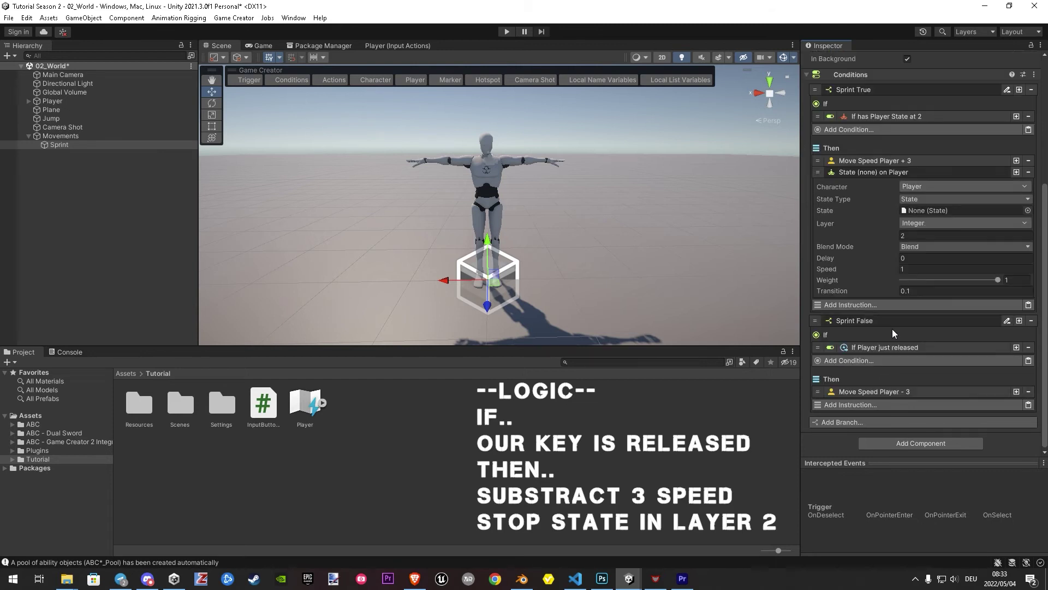
Add a Stop State instruction to Sprint False for the Player's layer 2
click(883, 405)
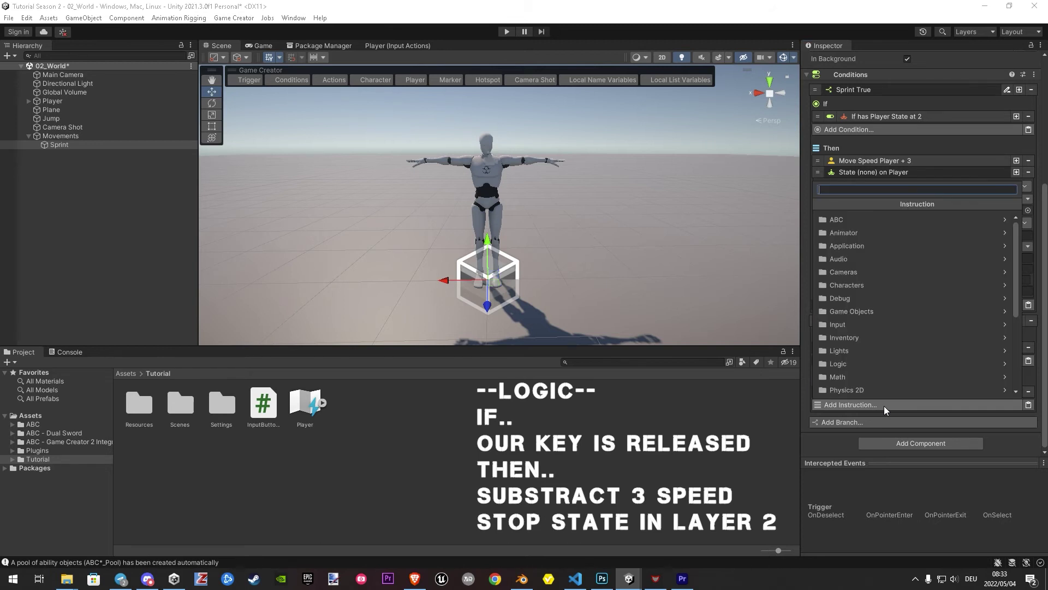
text(Stop)
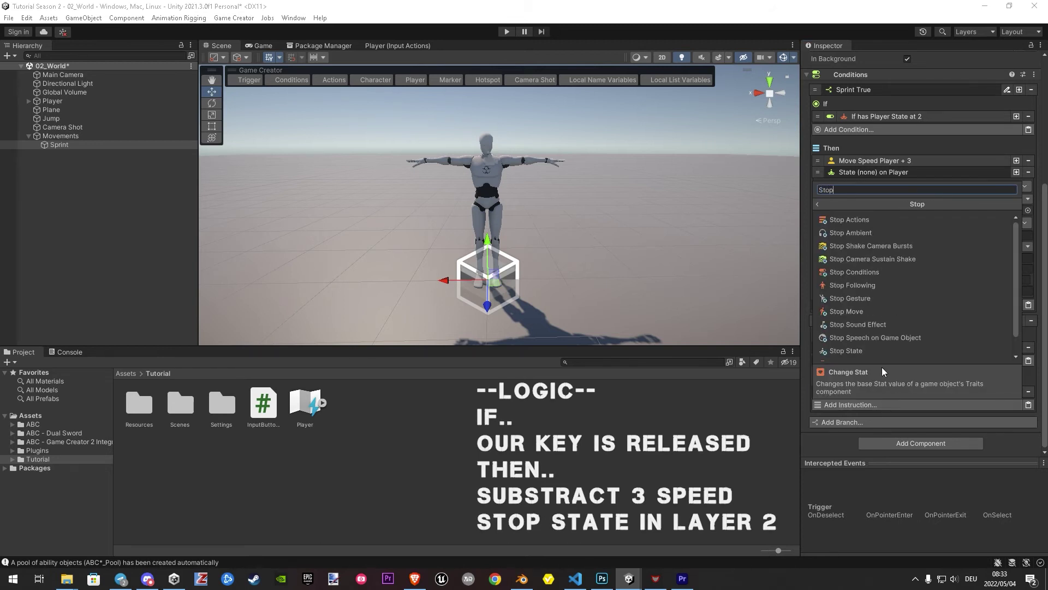
click(843, 351)
scroll(853, 369, down, 2)
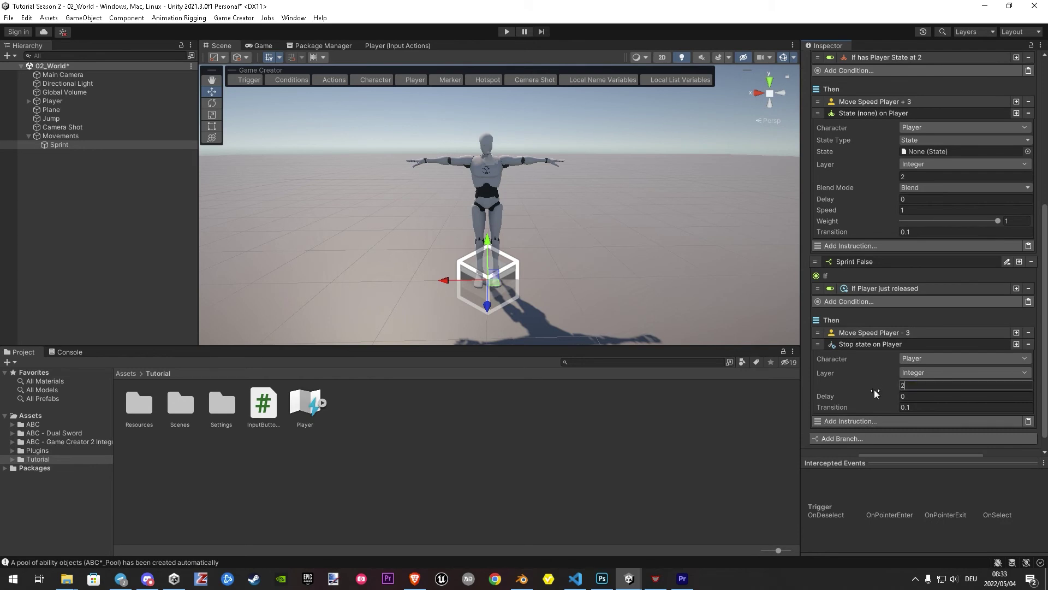
click(873, 343)
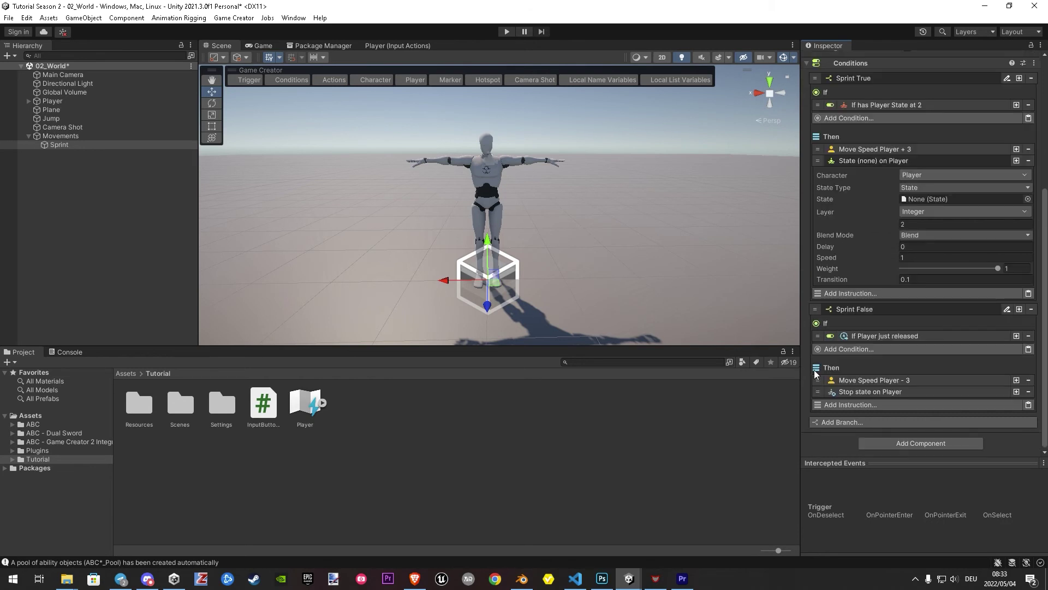
Create a State_Sprint animation state with the DS_Run clip and assign it to Enter State
right_click(354, 402)
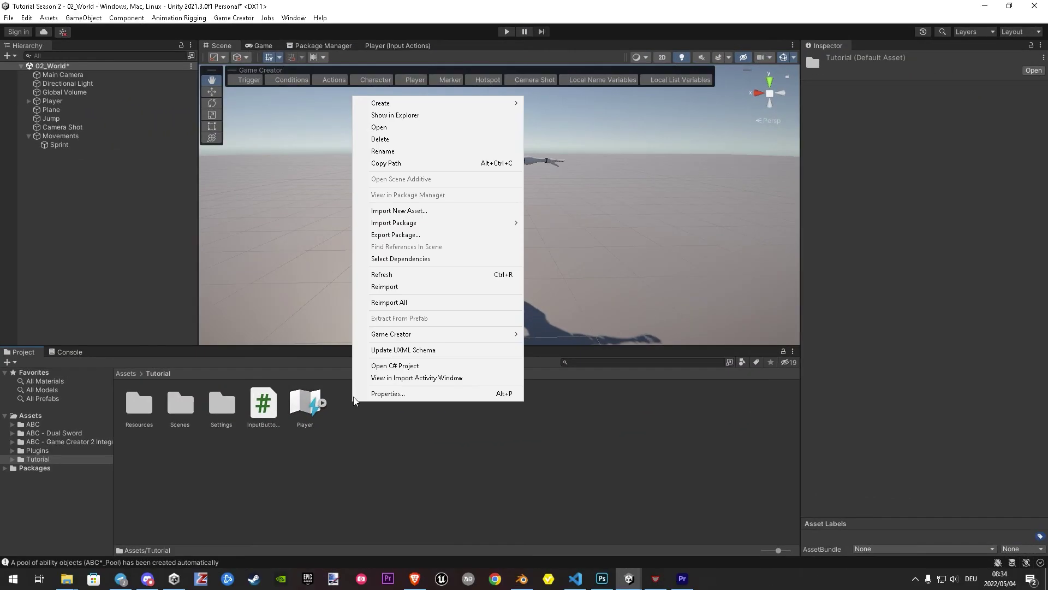
mouse_move(408, 103)
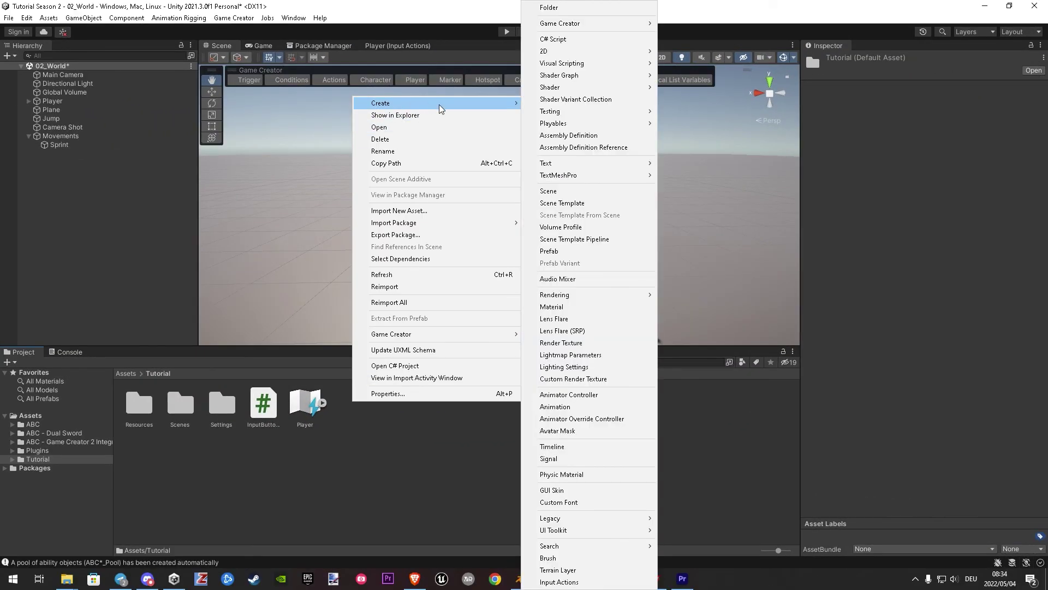
mouse_move(595, 20)
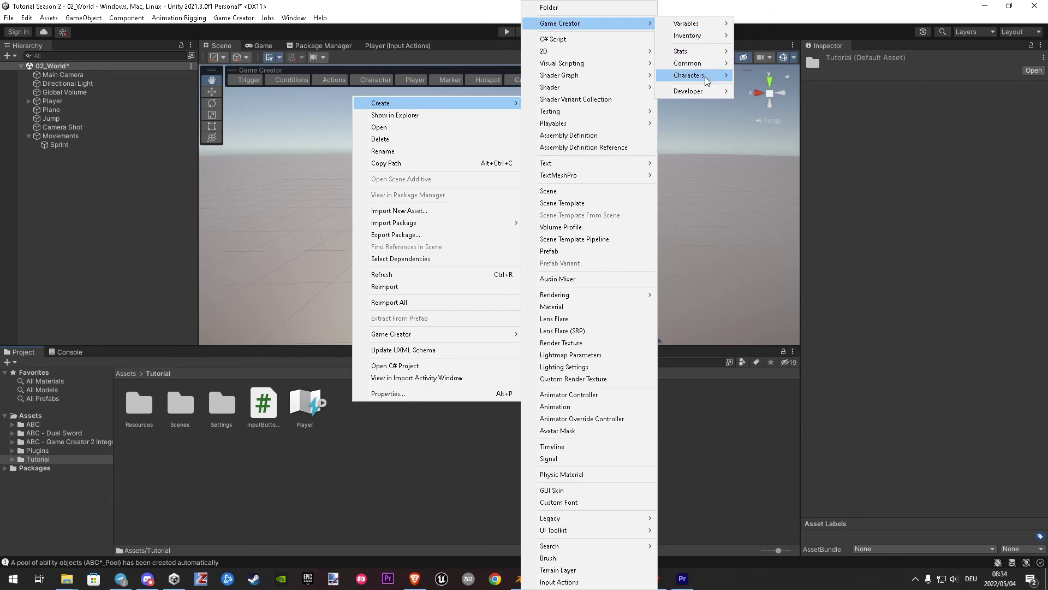
mouse_move(705, 76)
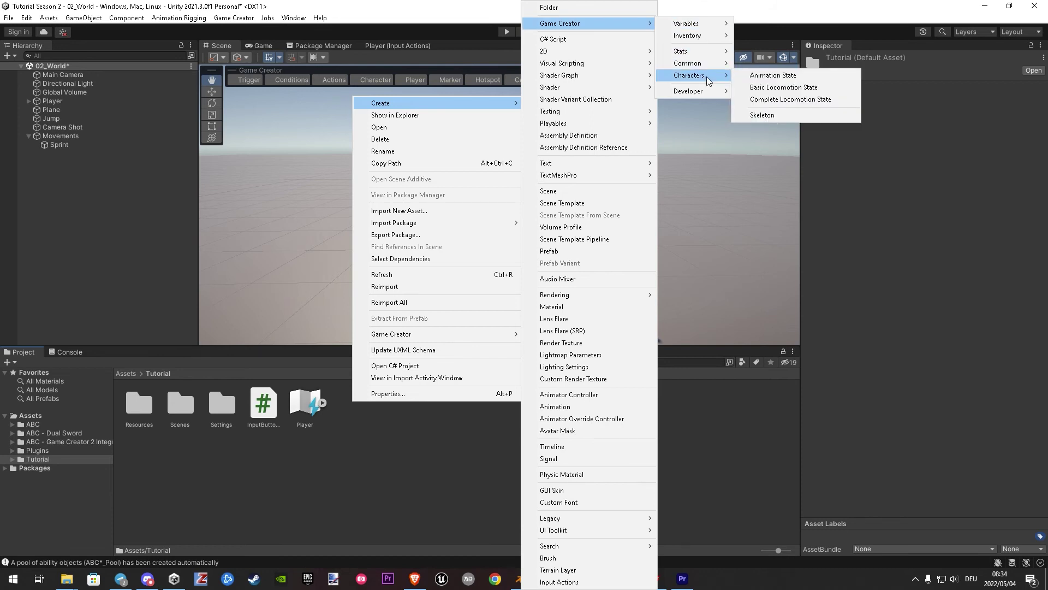
click(772, 76)
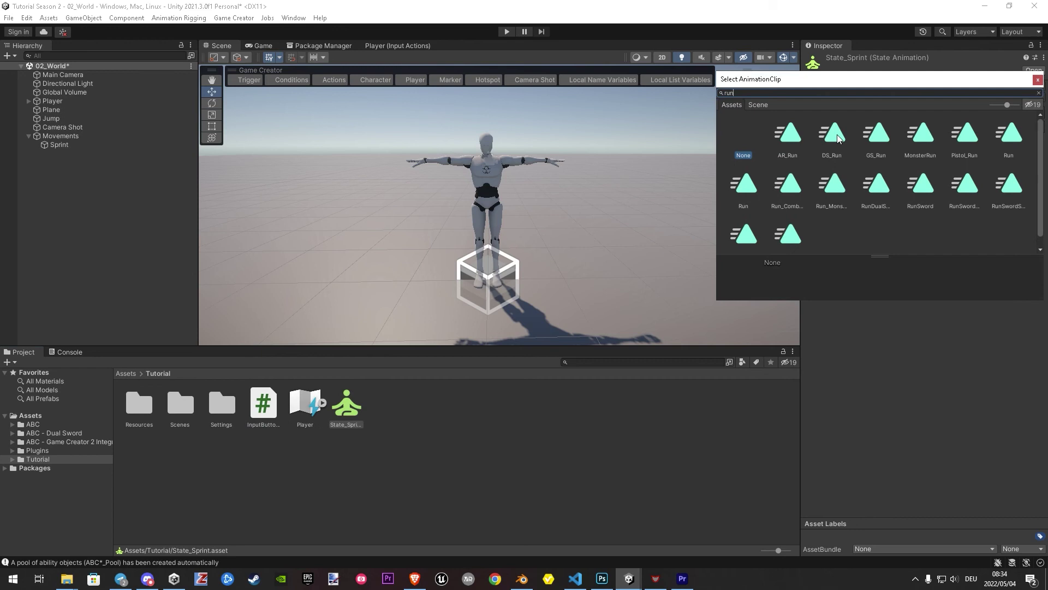
double_click(837, 134)
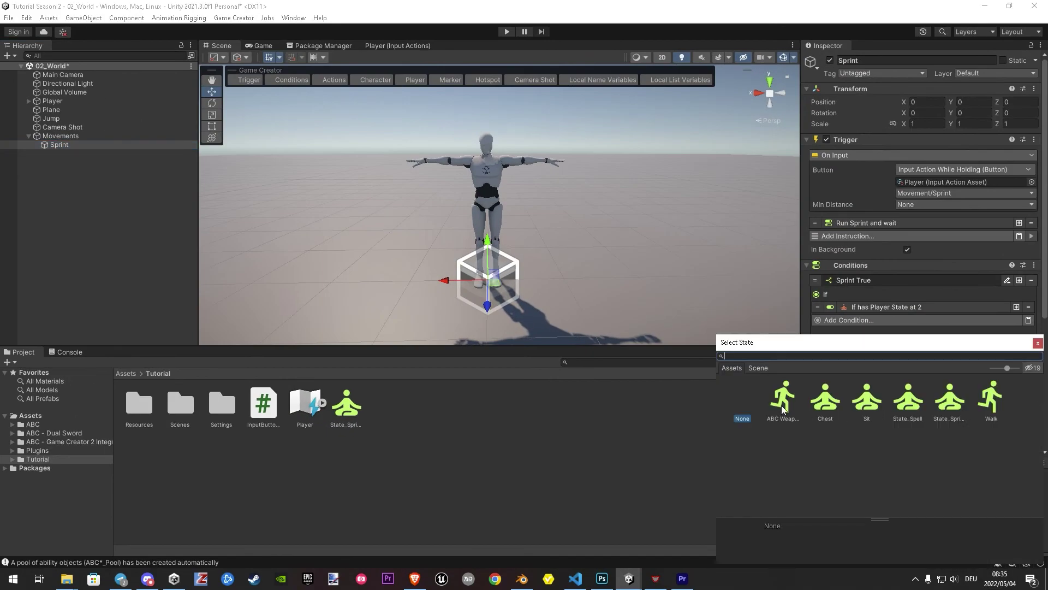
double_click(949, 405)
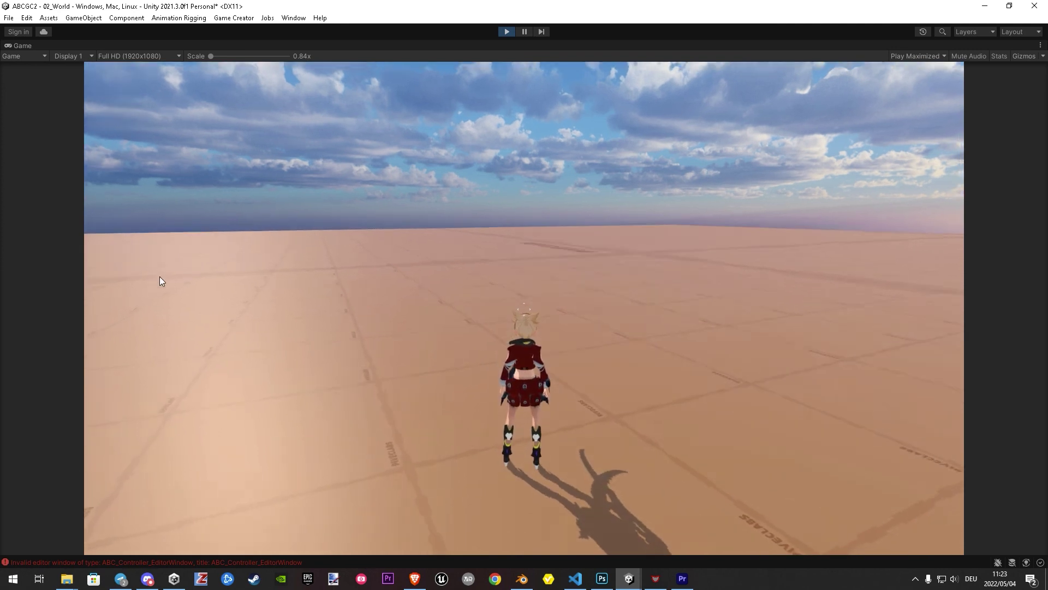
Hold W in Play mode so the Player sprints forward with its dual swords in the sprint animation
key(w)
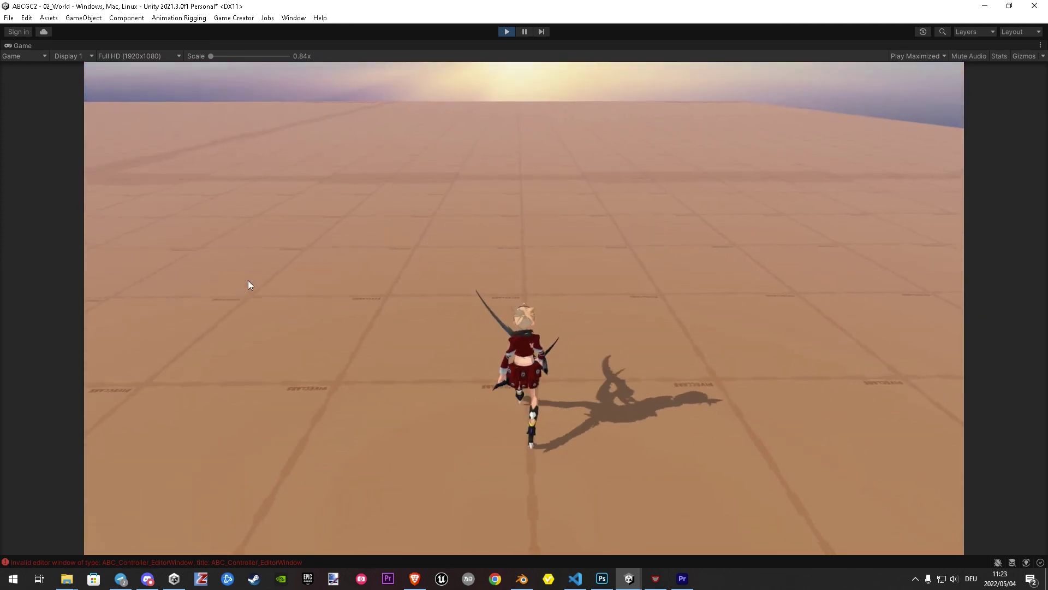